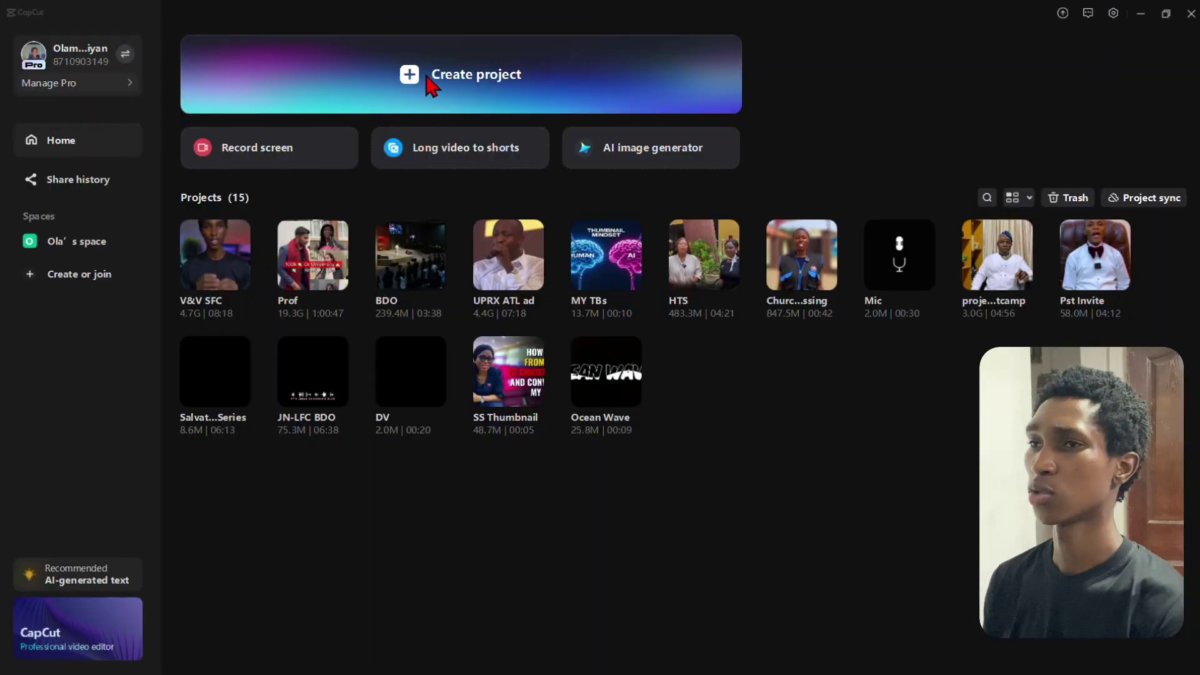
# Step: Create a new project and place the imported gym workout video at the timeline start
pyautogui.click(429, 80)
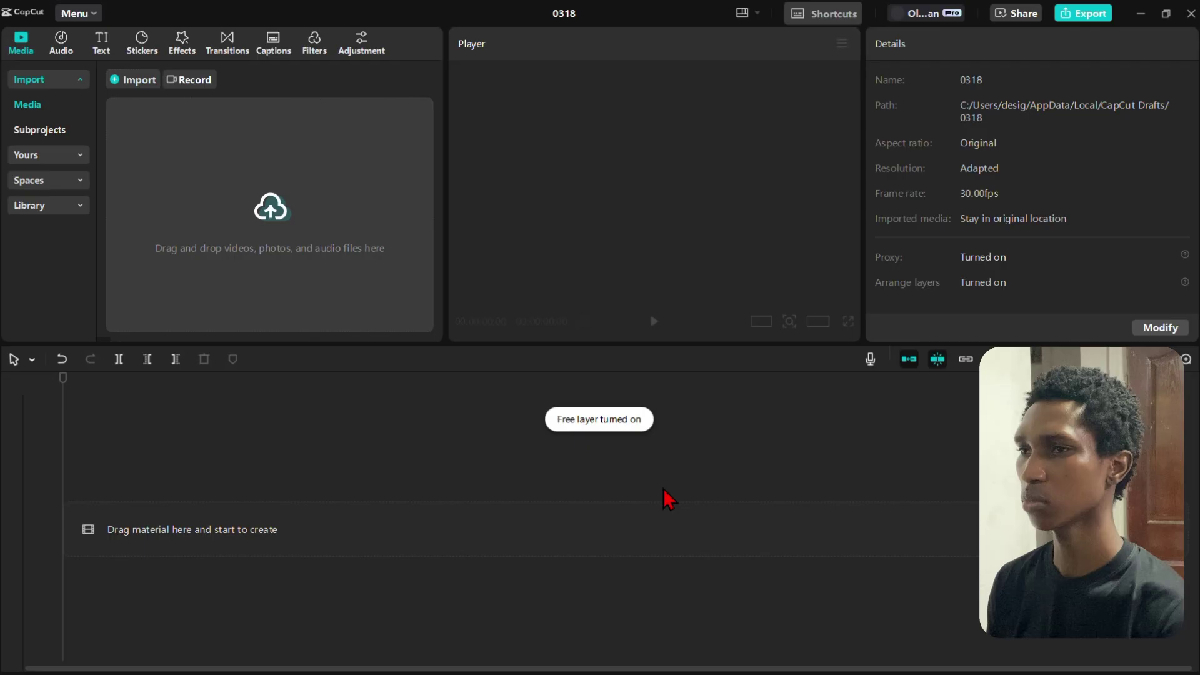
pyautogui.click(178, 216)
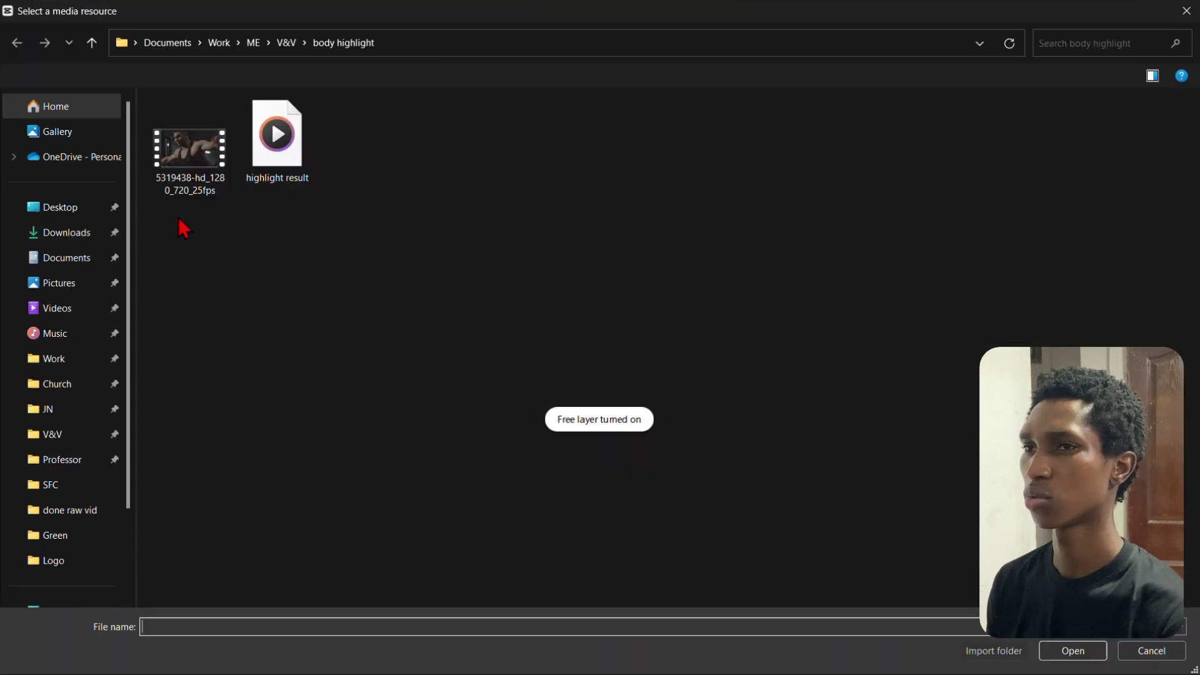
pyautogui.doubleClick(190, 149)
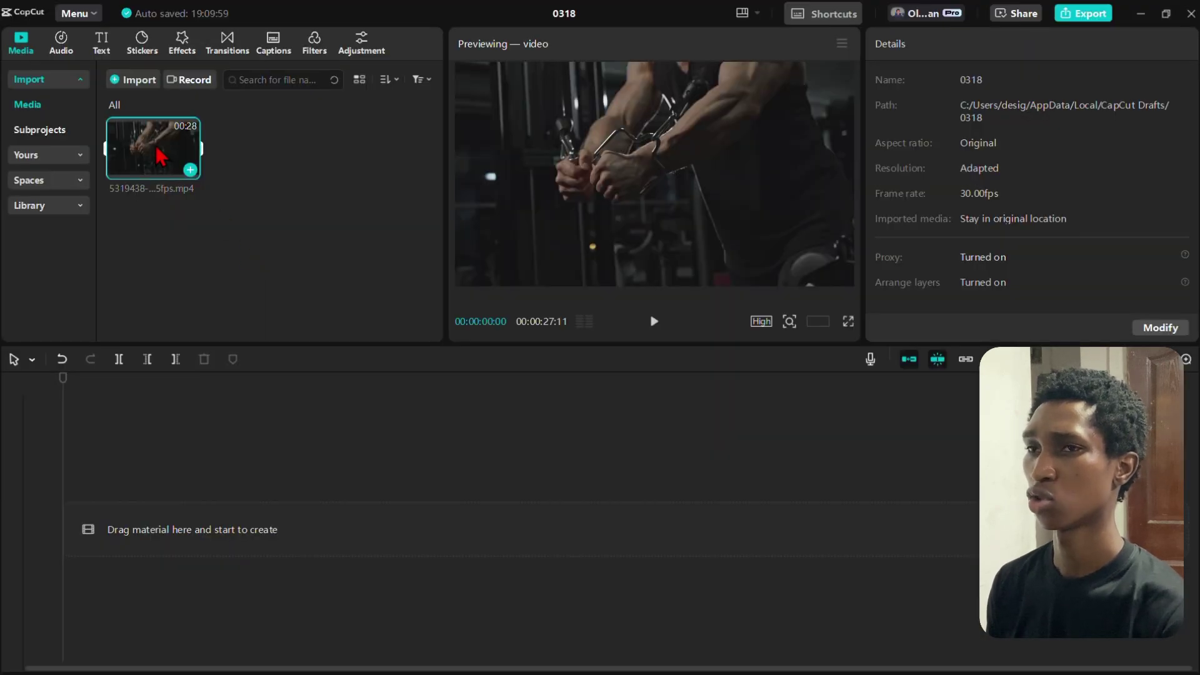
pyautogui.moveTo(151, 143); pyautogui.dragTo(174, 511)
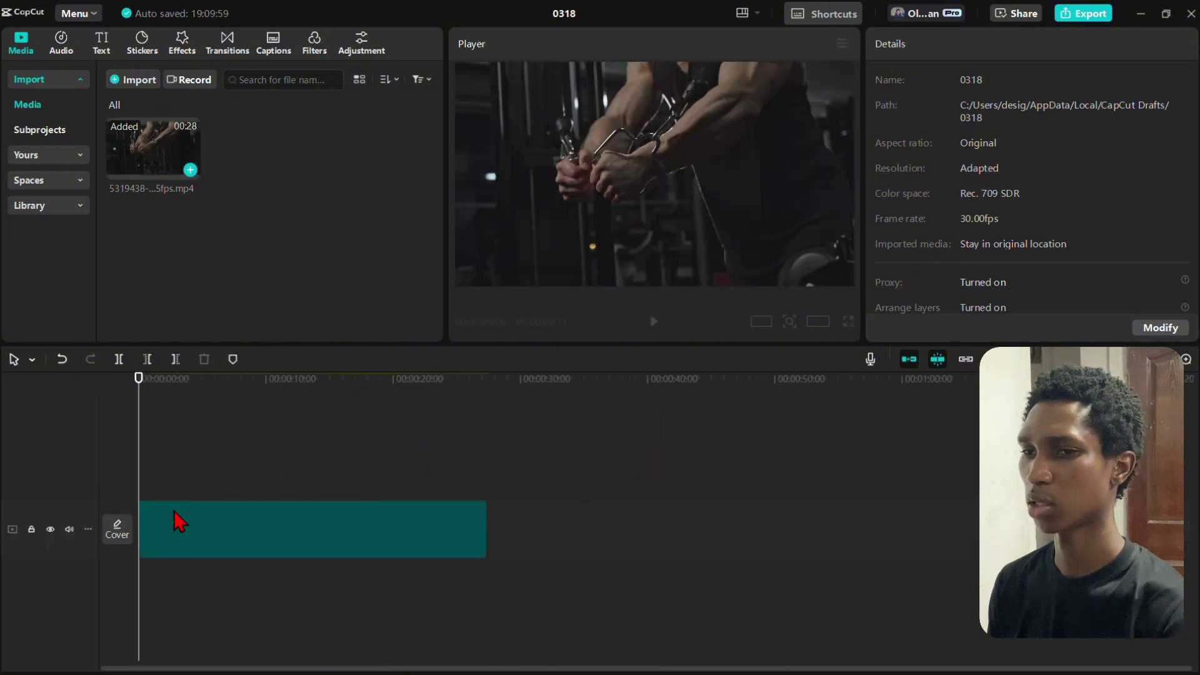
# Step: Copy the workout clip and paste the duplicate onto a new track directly above the original
pyautogui.click(180, 464)
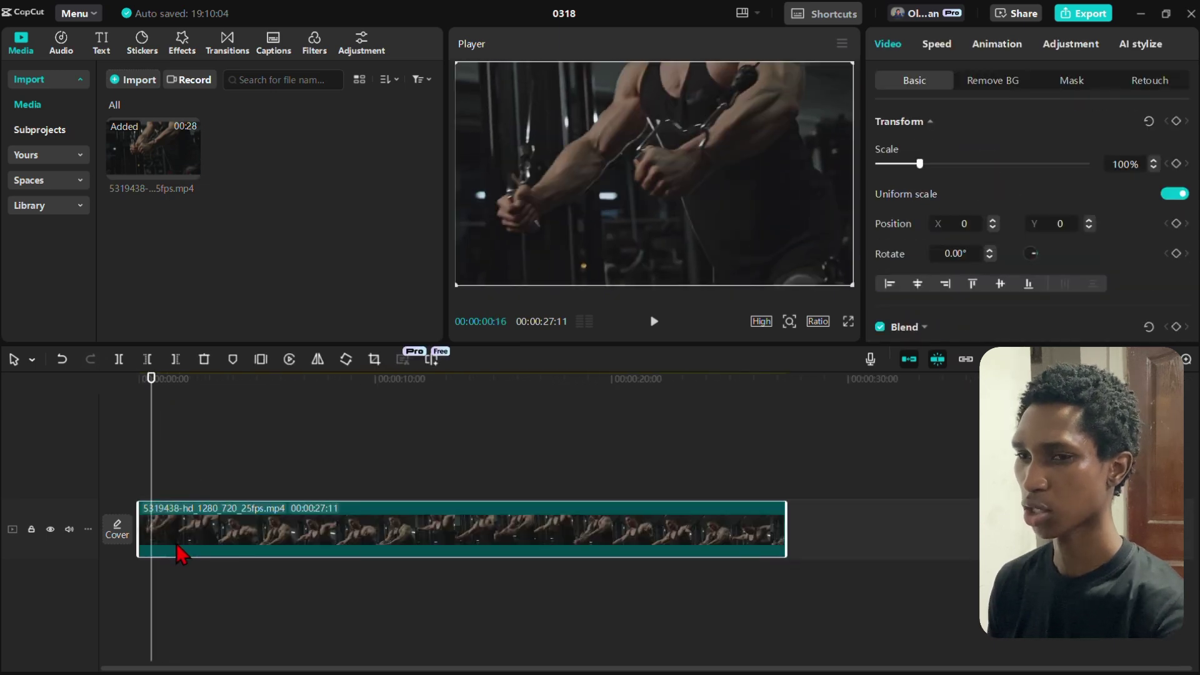
pyautogui.moveTo(135, 380); pyautogui.dragTo(136, 475)
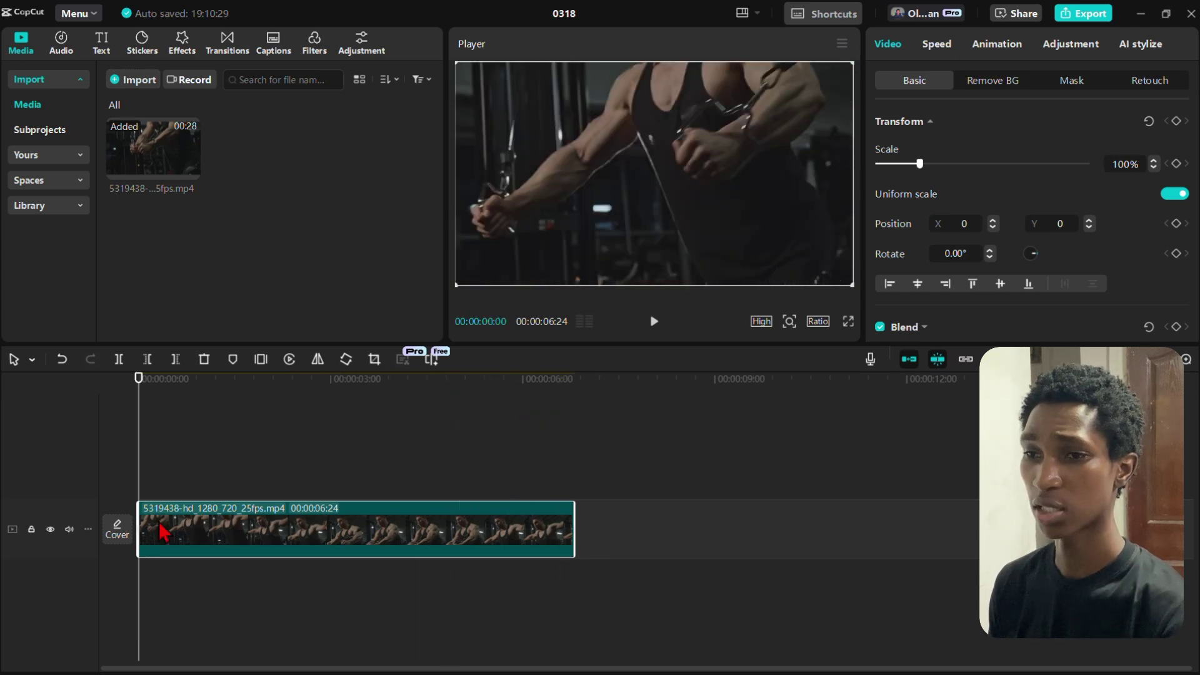
pyautogui.rightClick(161, 531)
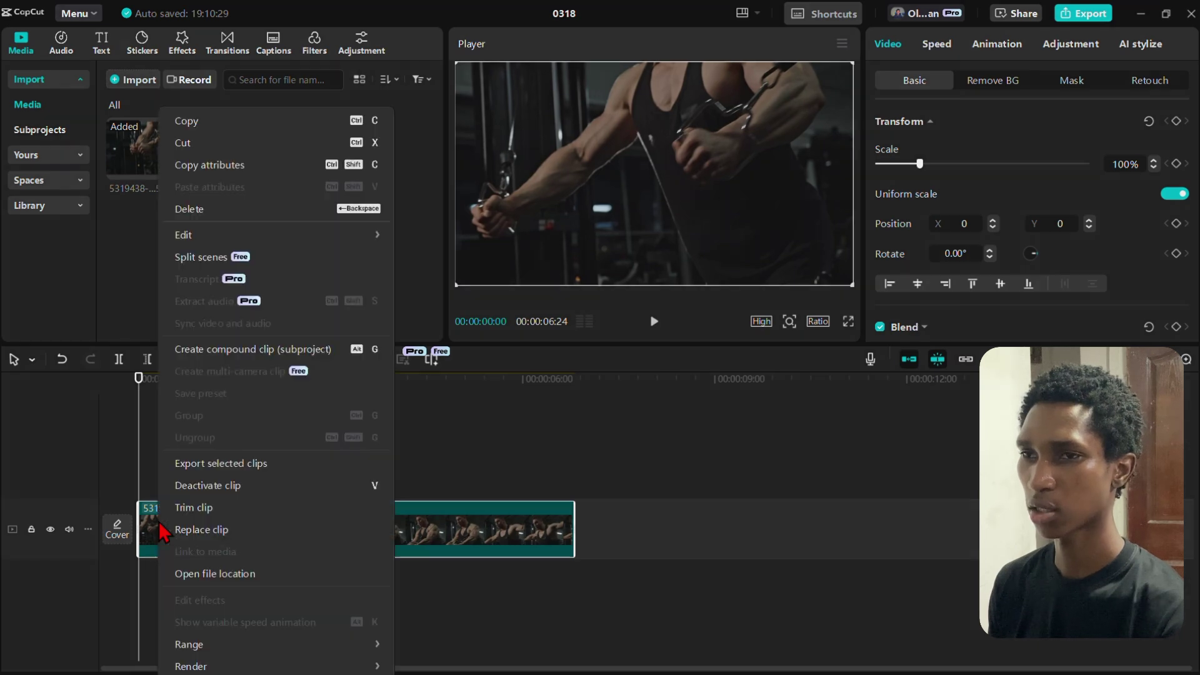
pyautogui.click(254, 120)
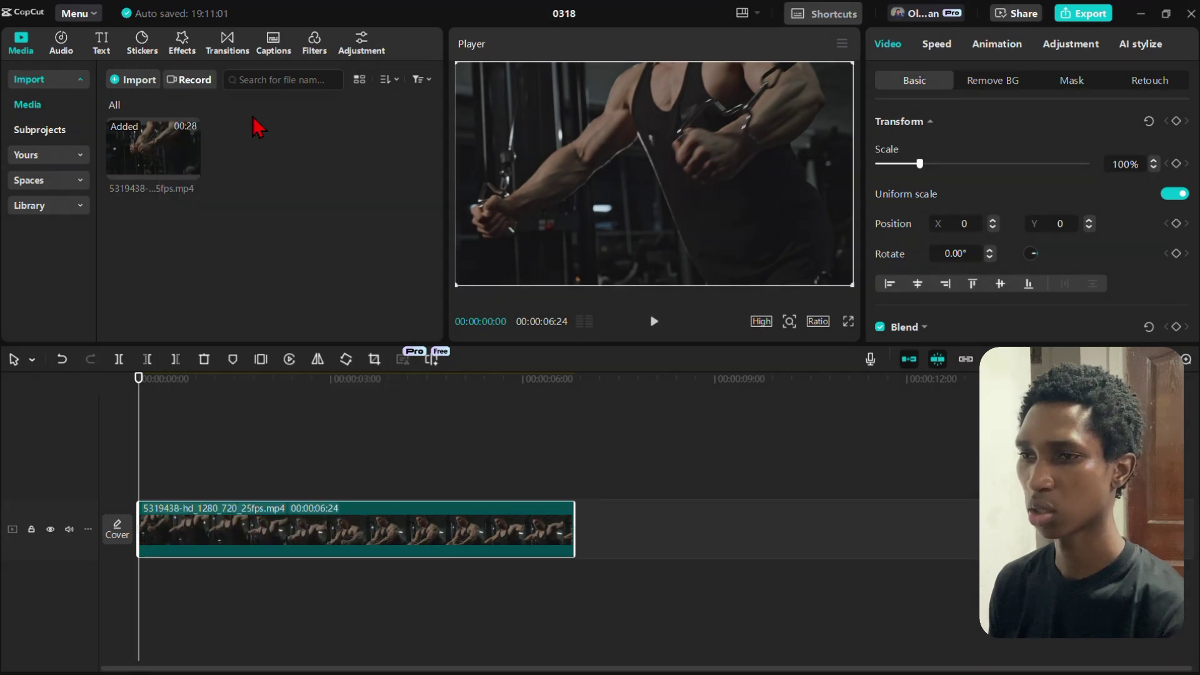
pyautogui.rightClick(553, 445)
pyautogui.click(585, 461)
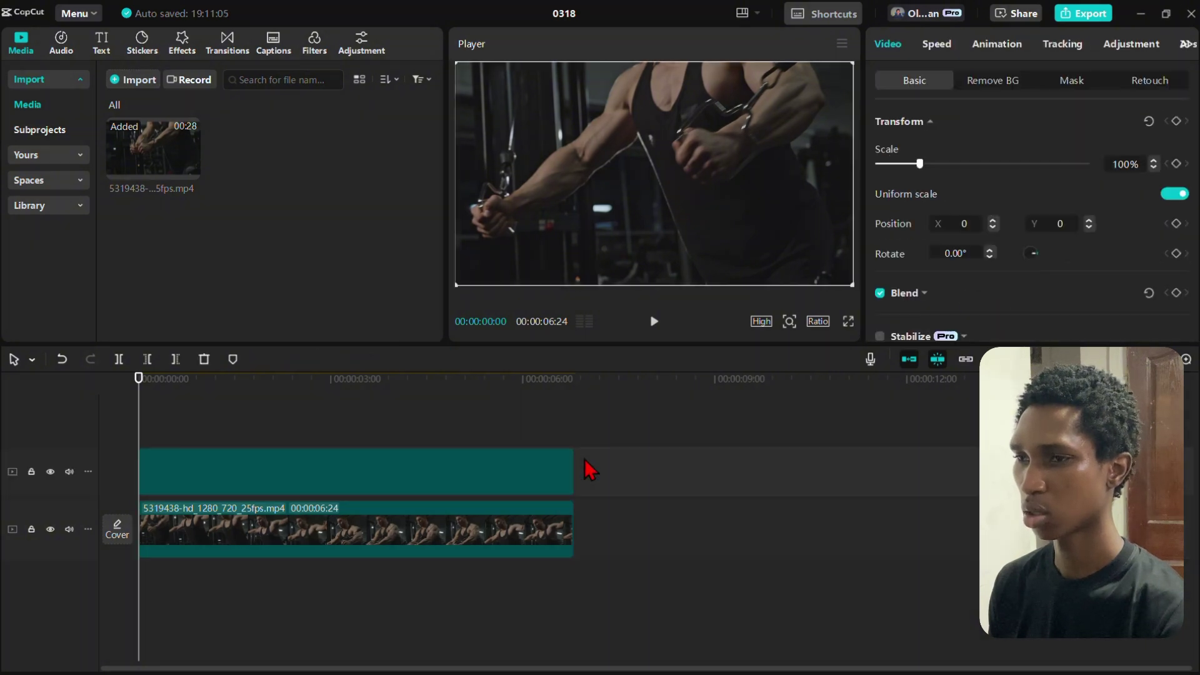
# Step: Split the upper copy of the clip at 00:00:02:22
pyautogui.click(164, 422)
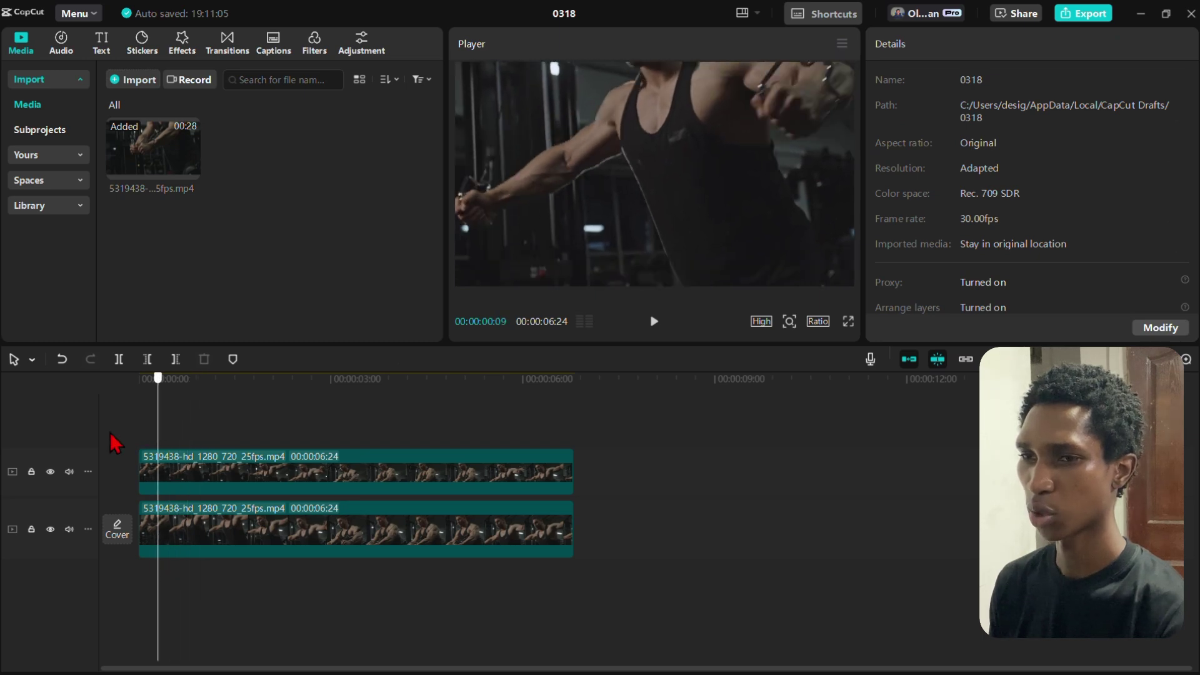
pyautogui.press('Home')
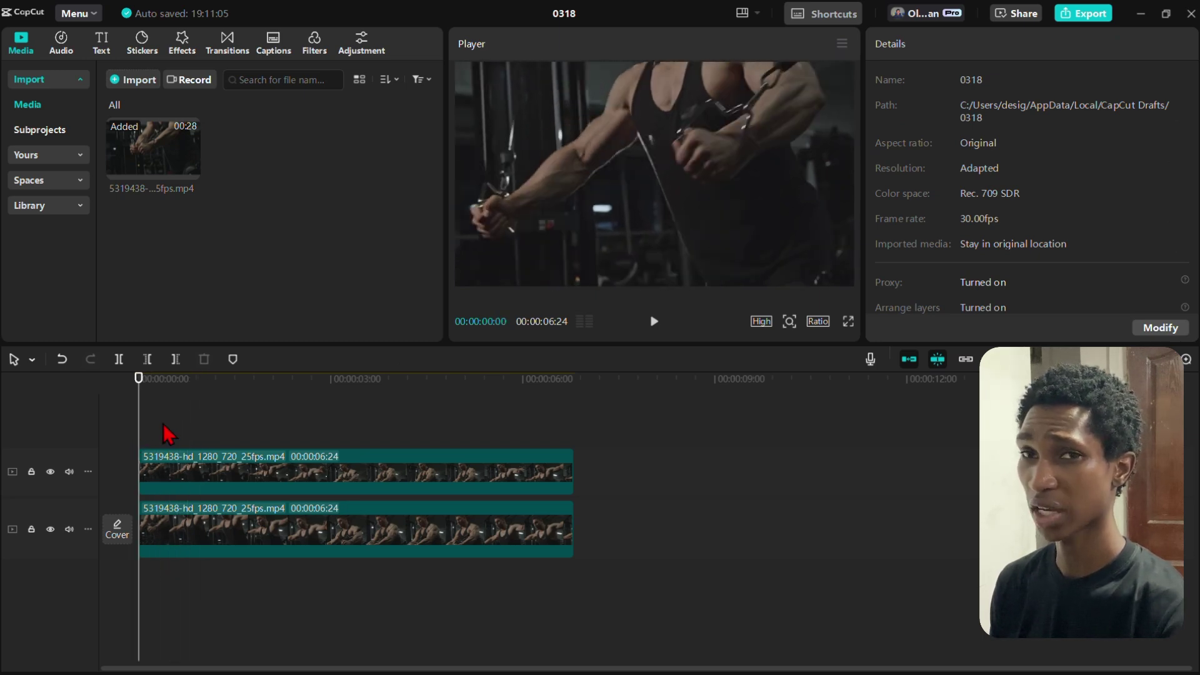
pyautogui.press('space')
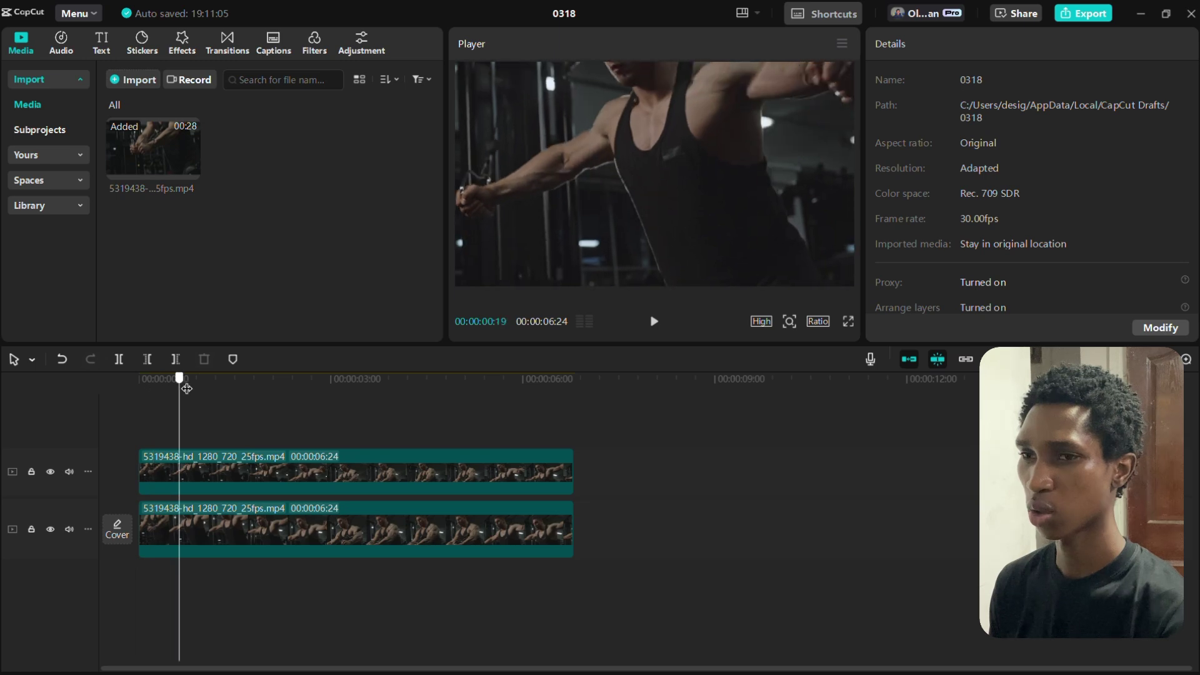
pyautogui.press('space')
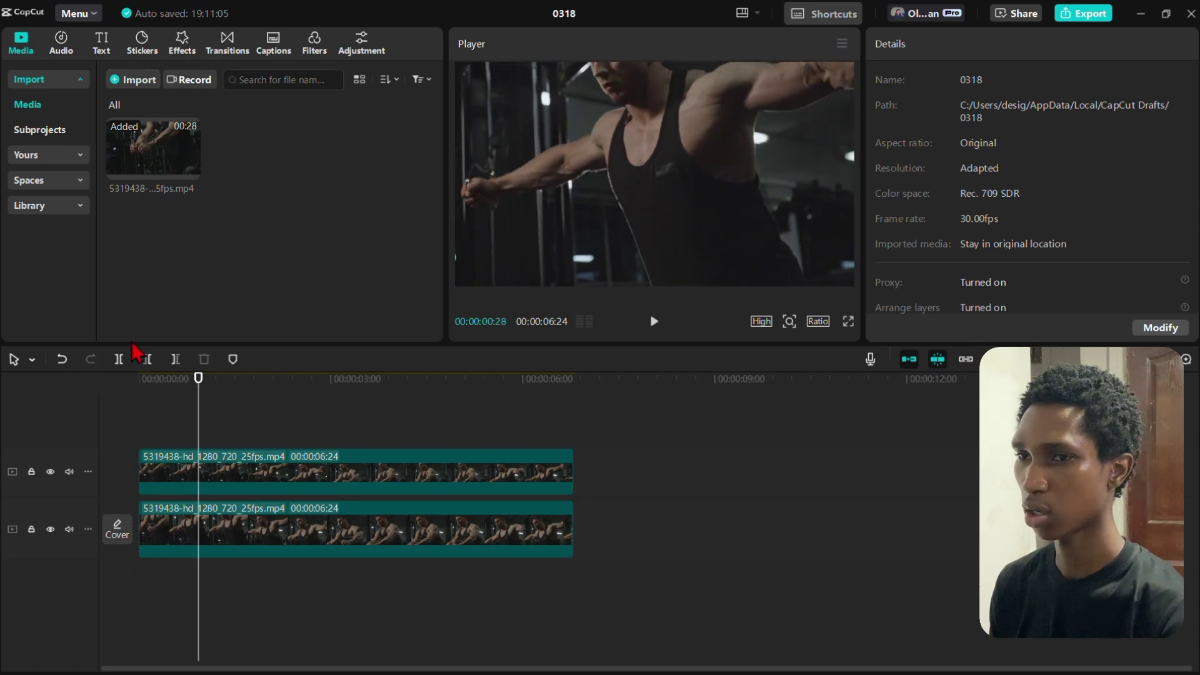
pyautogui.moveTo(200, 380); pyautogui.dragTo(313, 386)
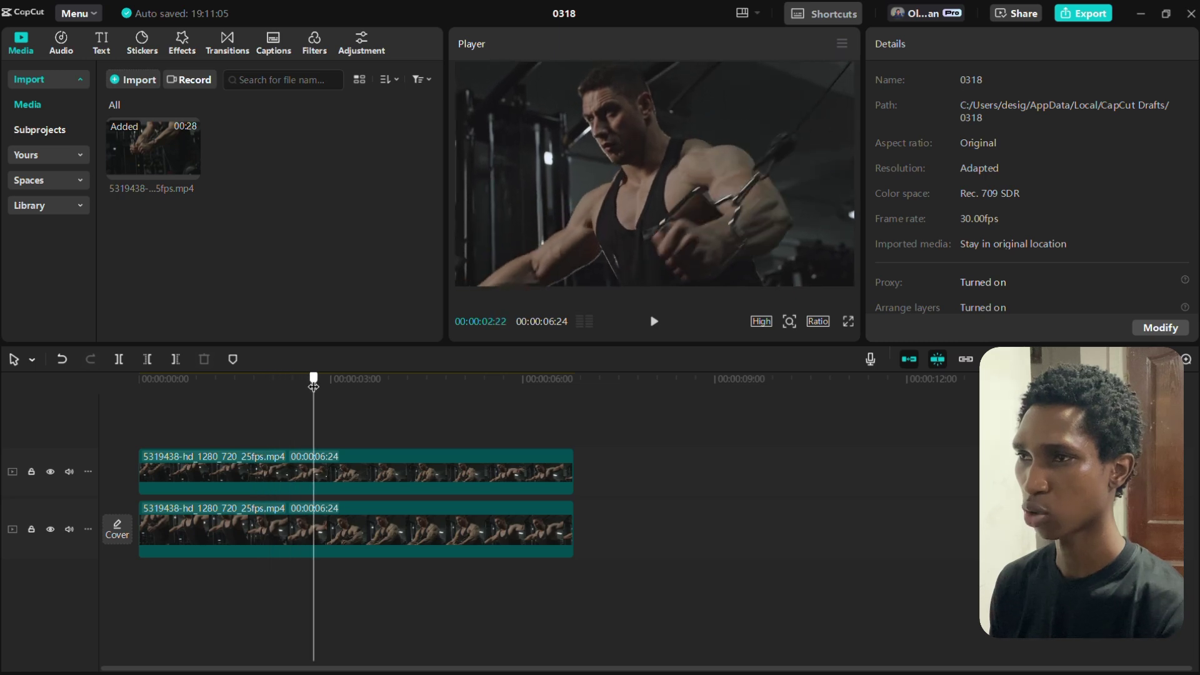
pyautogui.click(313, 481)
pyautogui.hotkey('ctrl', 'b')
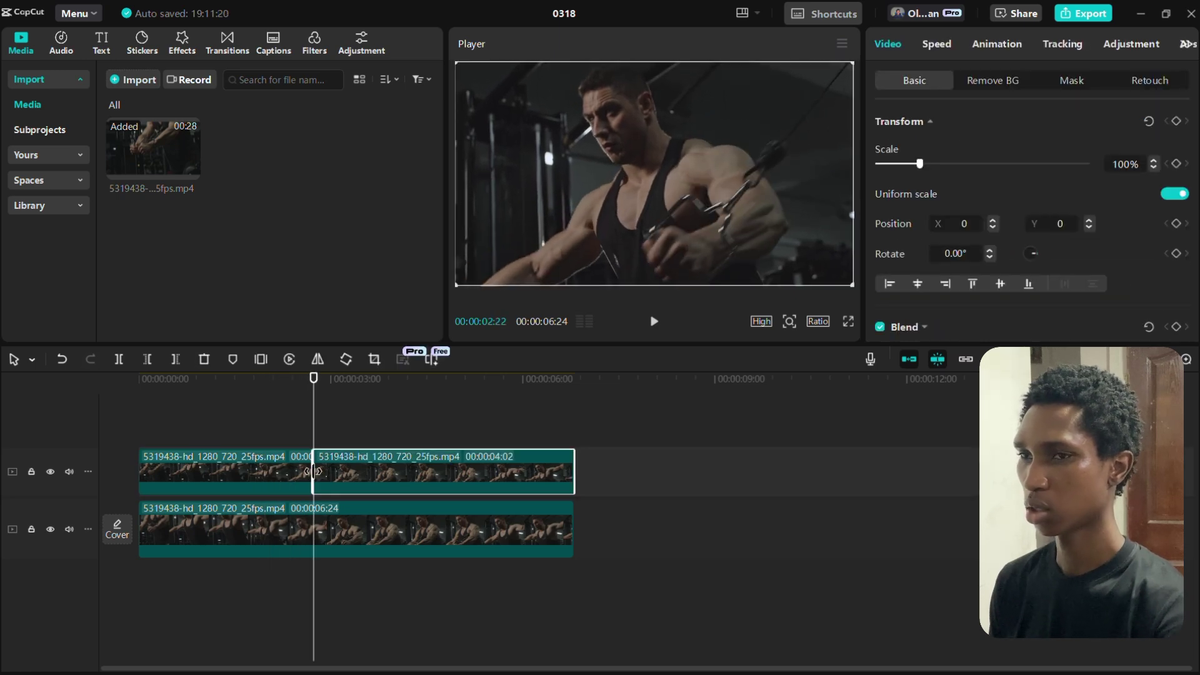
# Step: Make a second cut in the upper clip at 00:00:04:23, leaving three pieces
pyautogui.click(380, 386)
pyautogui.moveTo(380, 389); pyautogui.dragTo(444, 380)
pyautogui.hotkey('ctrl', 'b')
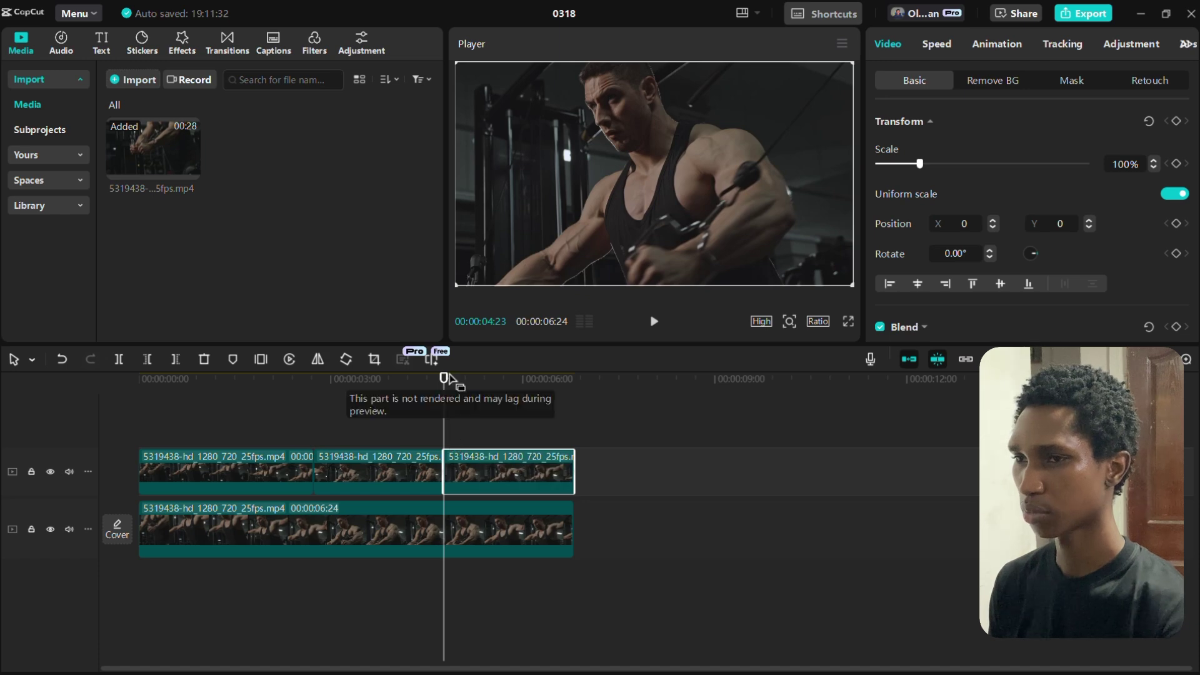
pyautogui.moveTo(438, 384); pyautogui.dragTo(509, 381)
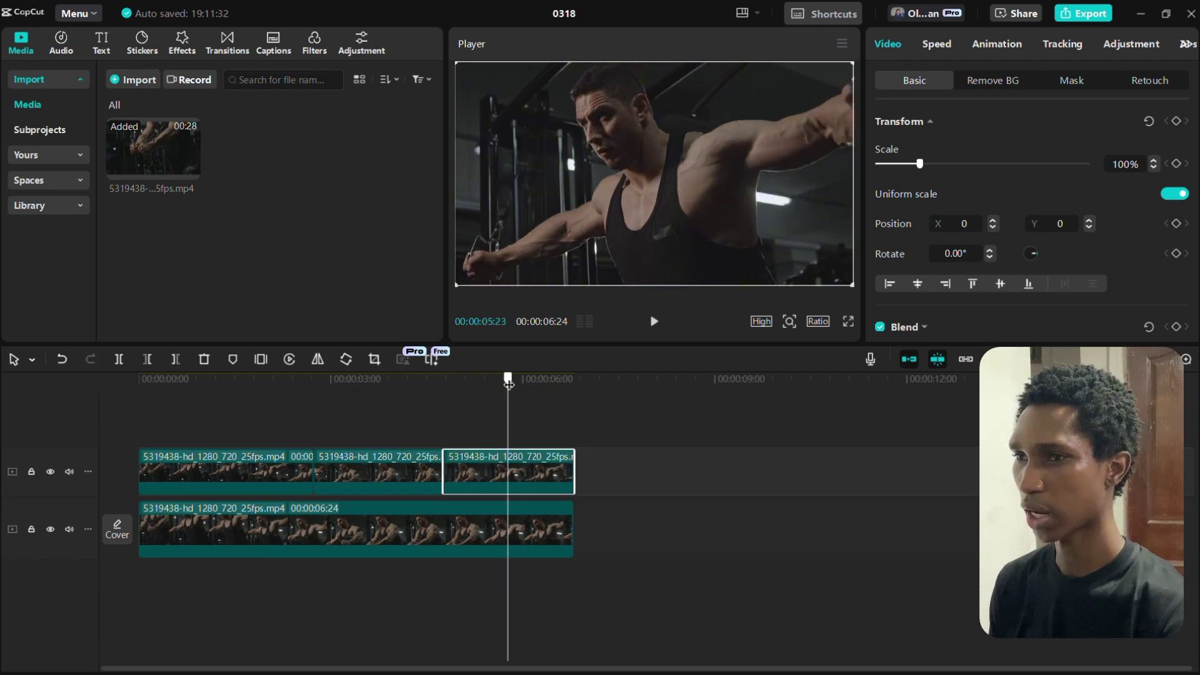
pyautogui.moveTo(191, 406); pyautogui.dragTo(118, 429)
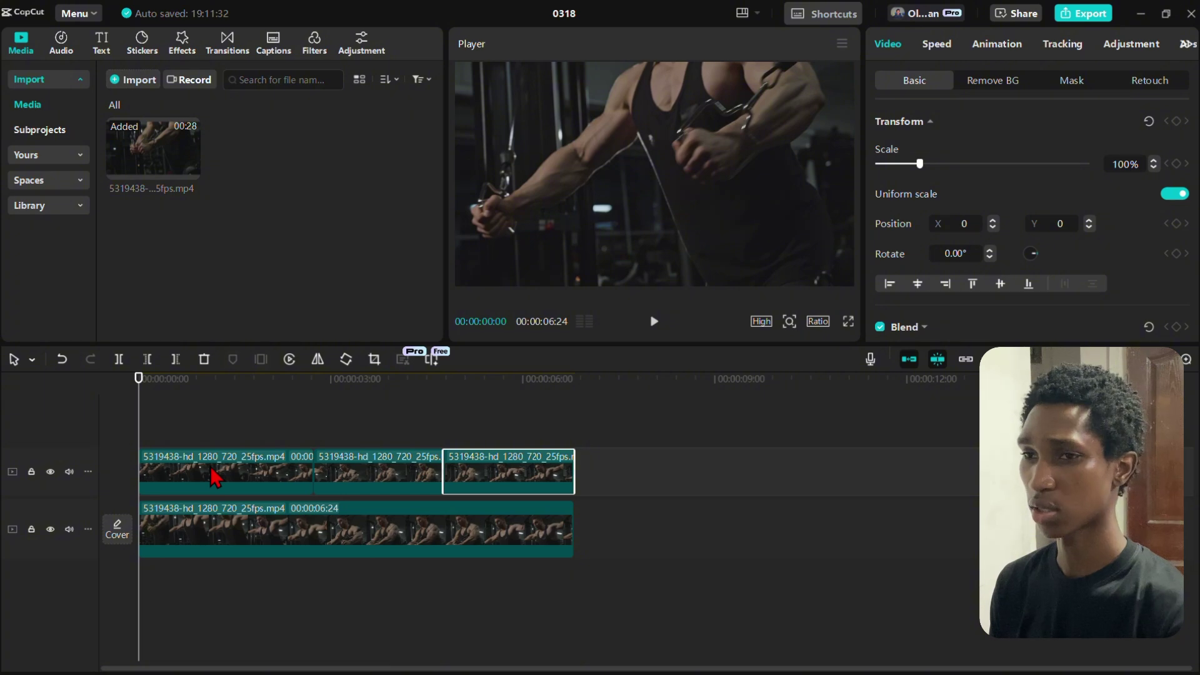
# Step: Apply a Rectangle mask (Mask1) to the first piece of the upper clip
pyautogui.click(217, 400)
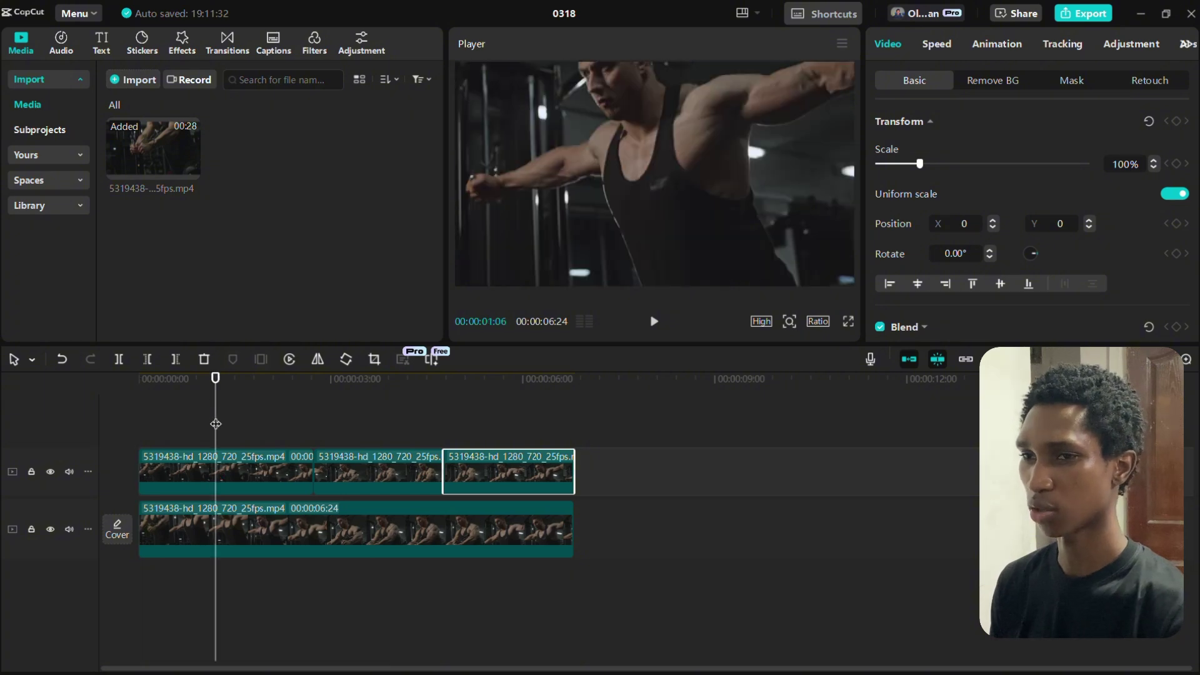
pyautogui.click(204, 469)
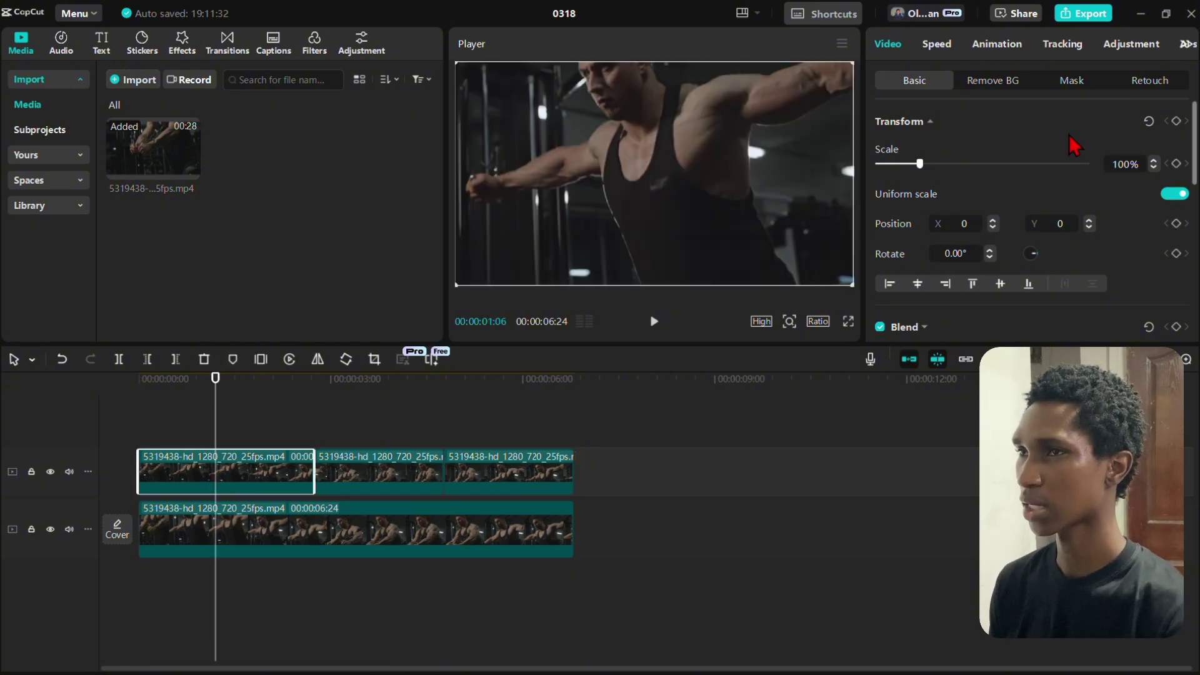
pyautogui.click(1071, 81)
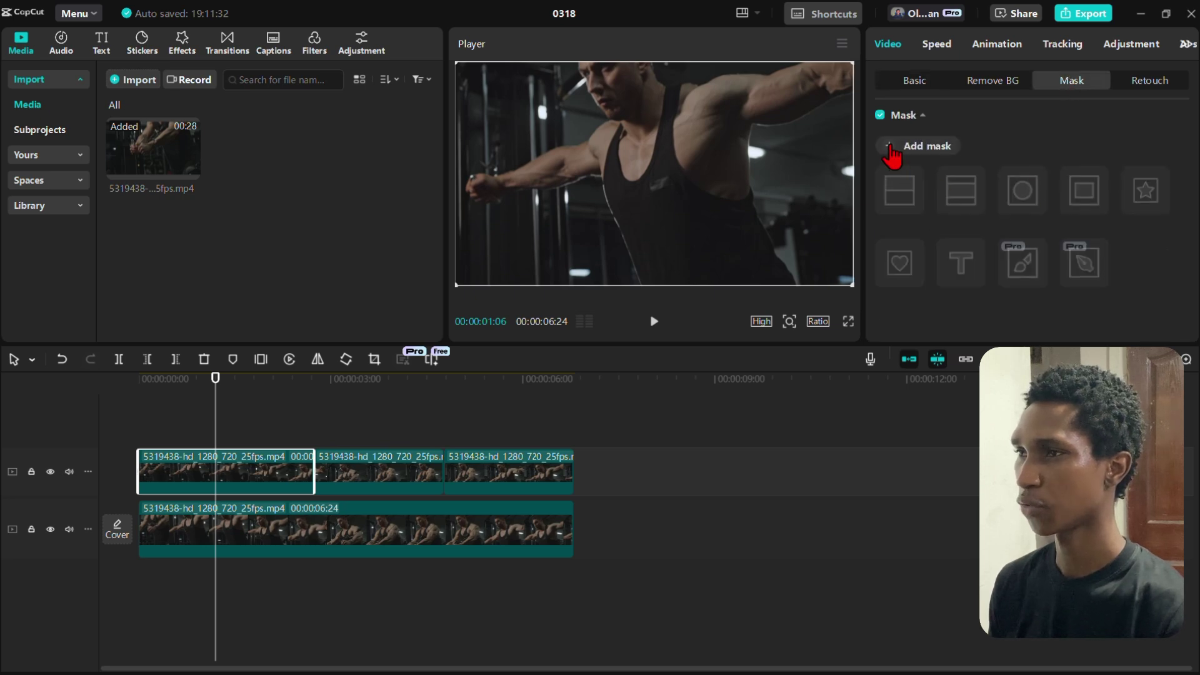
pyautogui.click(890, 147)
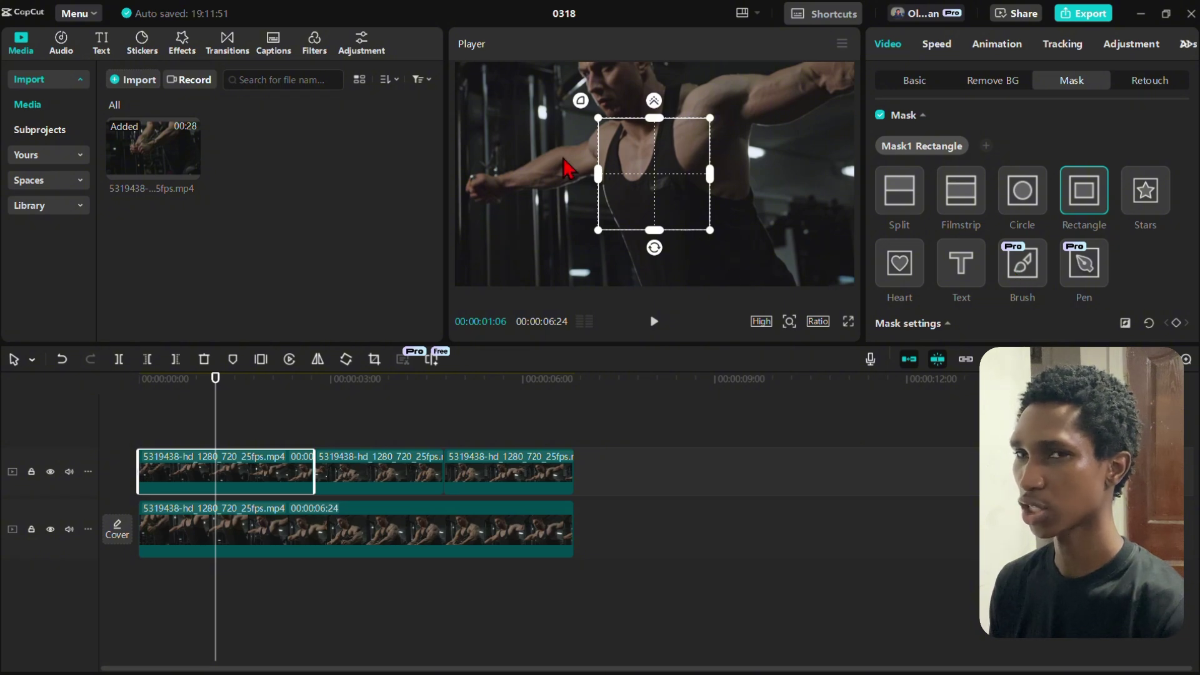
# Step: Switch to a Brush mask painted over the raised arm and shoulder, quick-erasing excess along the top
pyautogui.click(1022, 257)
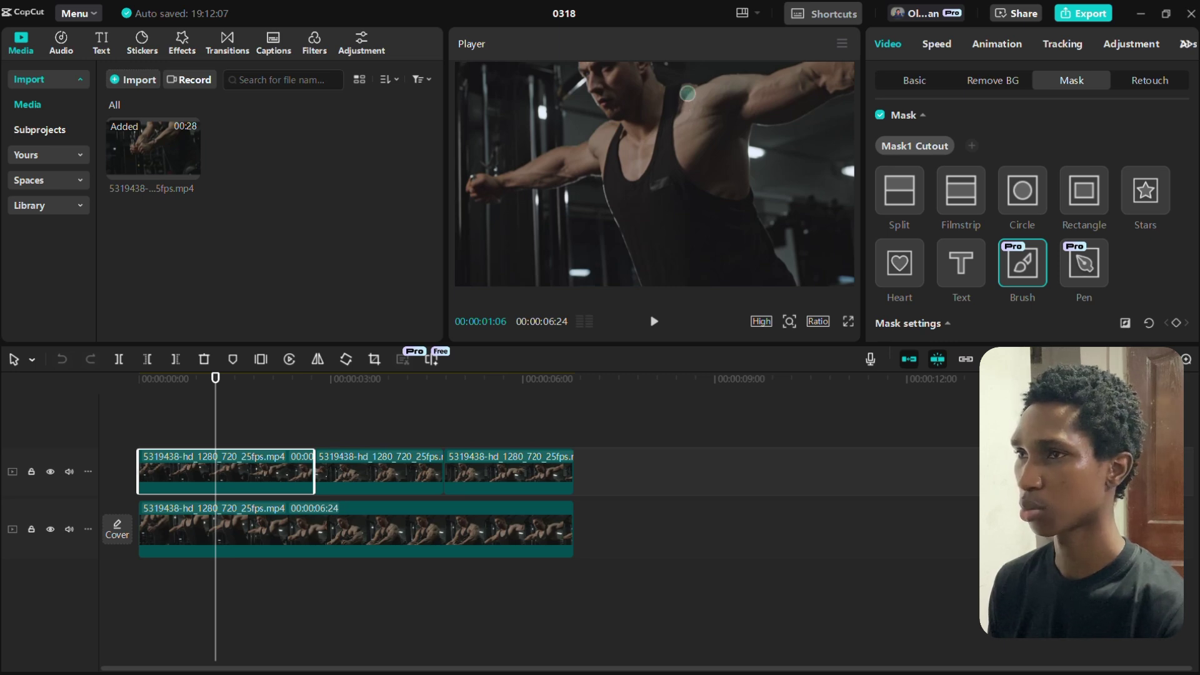
pyautogui.moveTo(688, 93)
pyautogui.mouseDown()
pyautogui.moveTo(682, 139)
pyautogui.moveTo(700, 178)
pyautogui.moveTo(728, 143)
pyautogui.moveTo(722, 110)
pyautogui.moveTo(699, 150)
pyautogui.moveTo(708, 119)
pyautogui.moveTo(709, 141)
pyautogui.mouseUp()
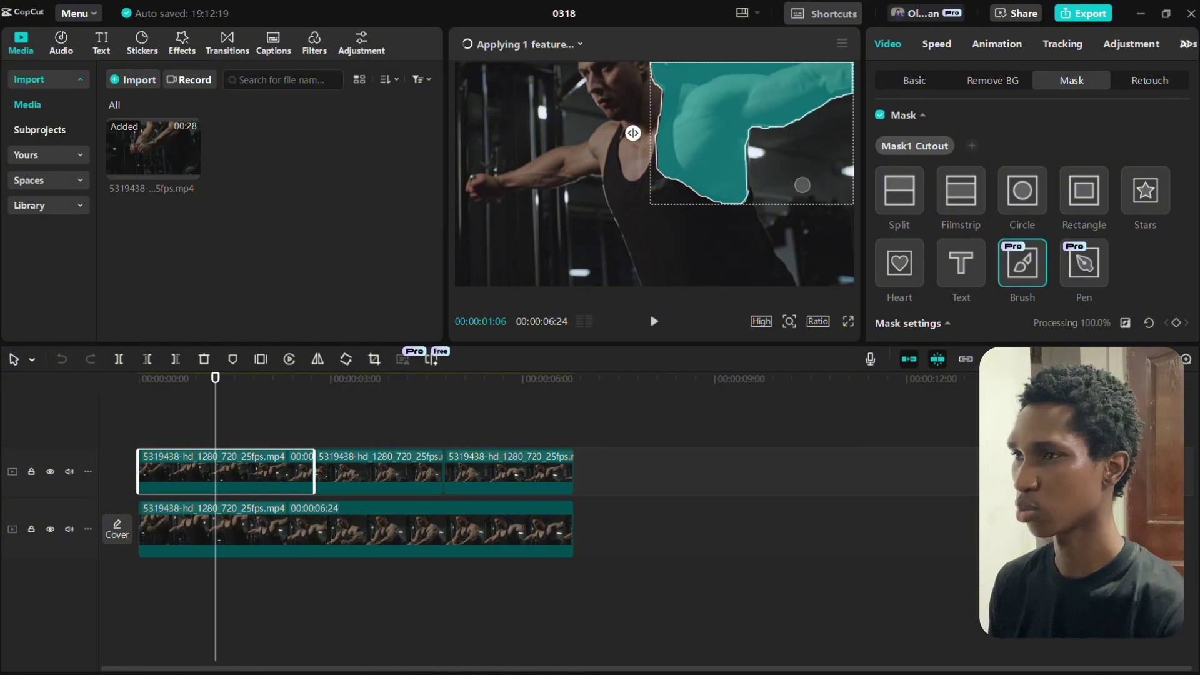
pyautogui.scroll(-2, 981, 231)
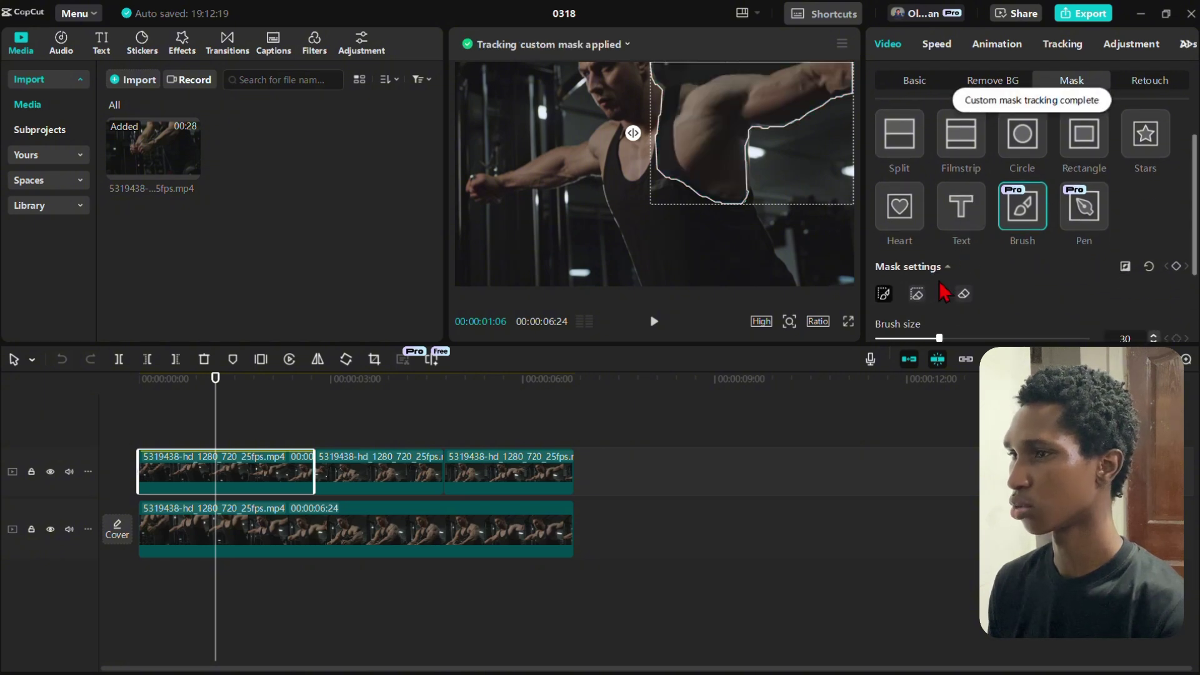
pyautogui.click(917, 295)
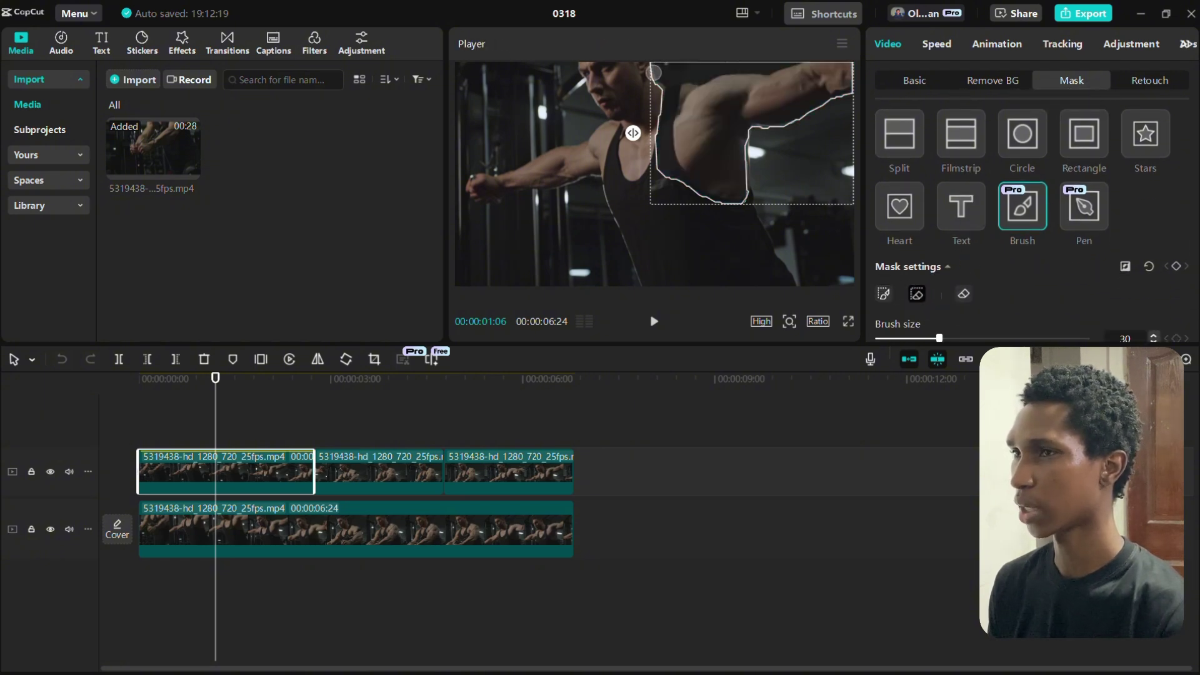
pyautogui.moveTo(666, 99)
pyautogui.mouseDown()
pyautogui.moveTo(763, 72)
pyautogui.moveTo(767, 122)
pyautogui.moveTo(846, 104)
pyautogui.mouseUp()
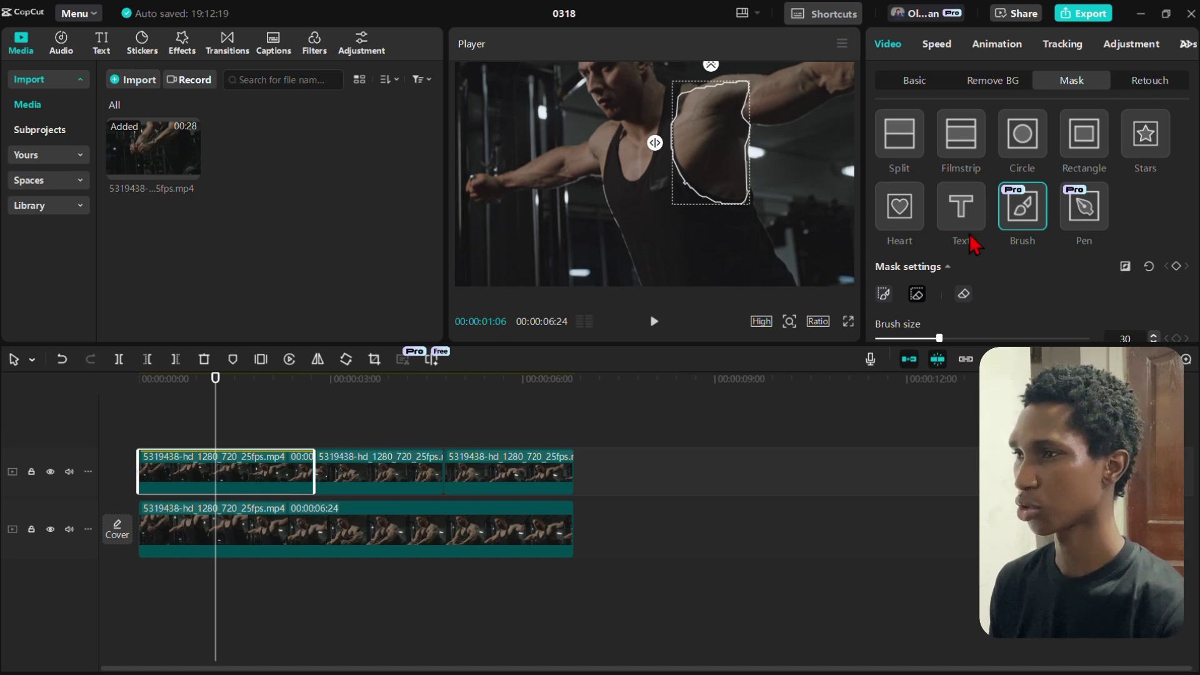
pyautogui.click(917, 294)
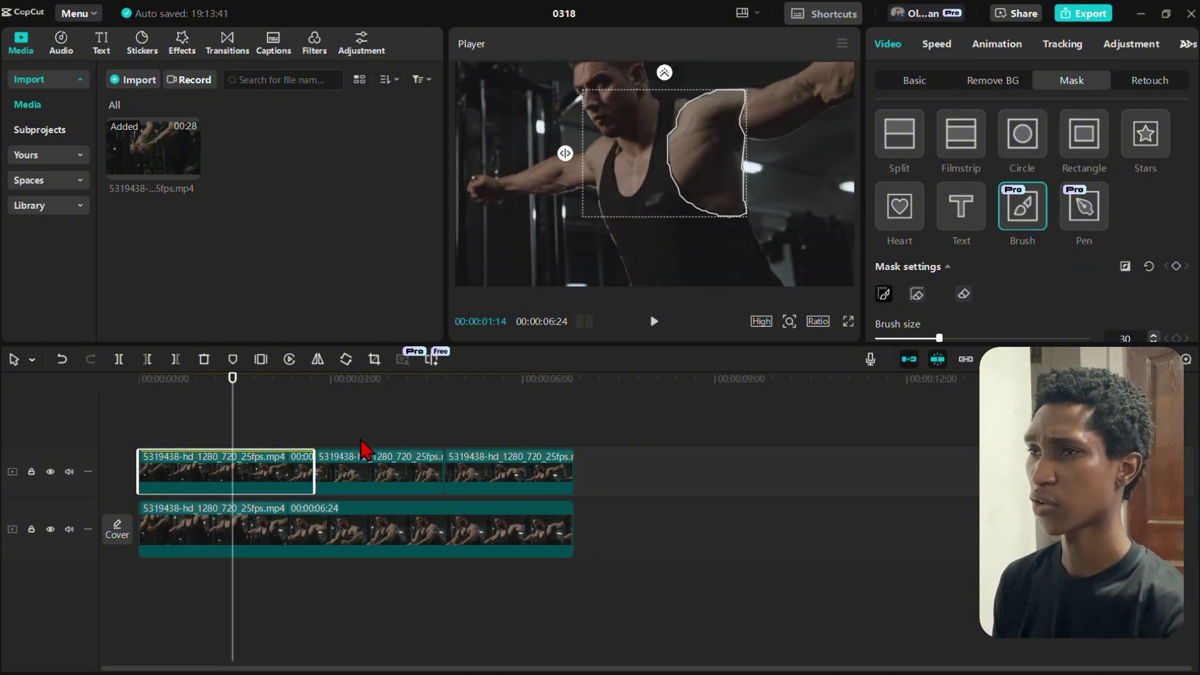
# Step: Raise the first clip's Saturation and Exposure to 50 and bring its red Curves into view
pyautogui.click(1119, 45)
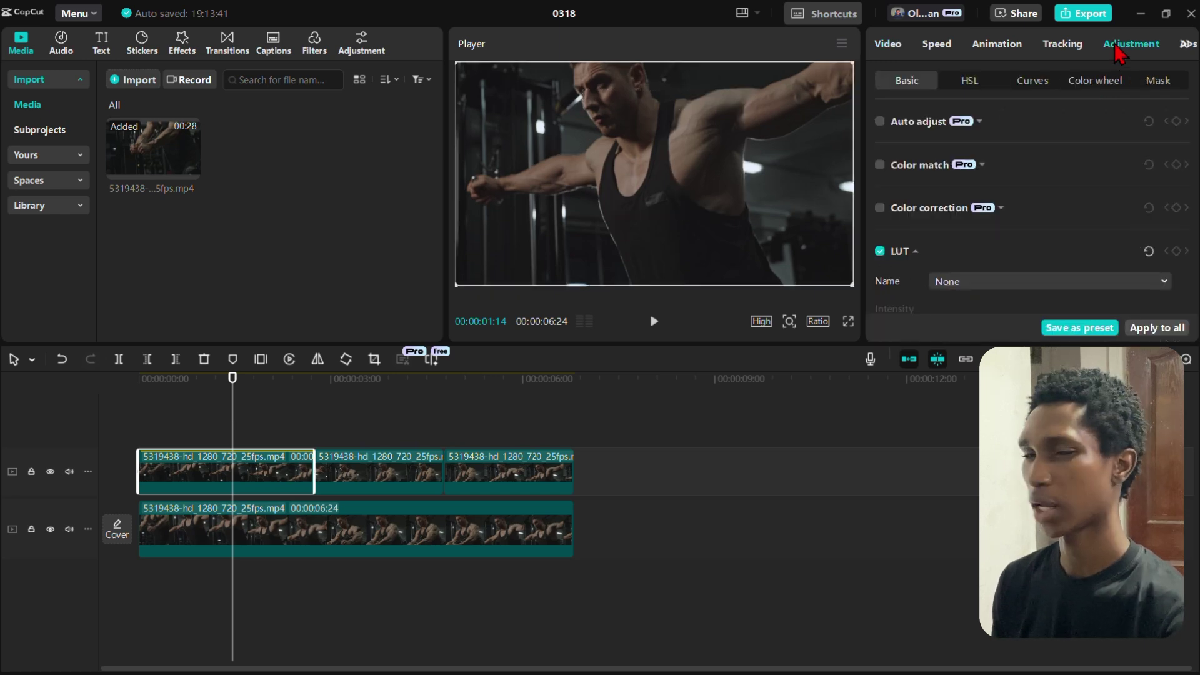
pyautogui.scroll(-3, 1024, 200)
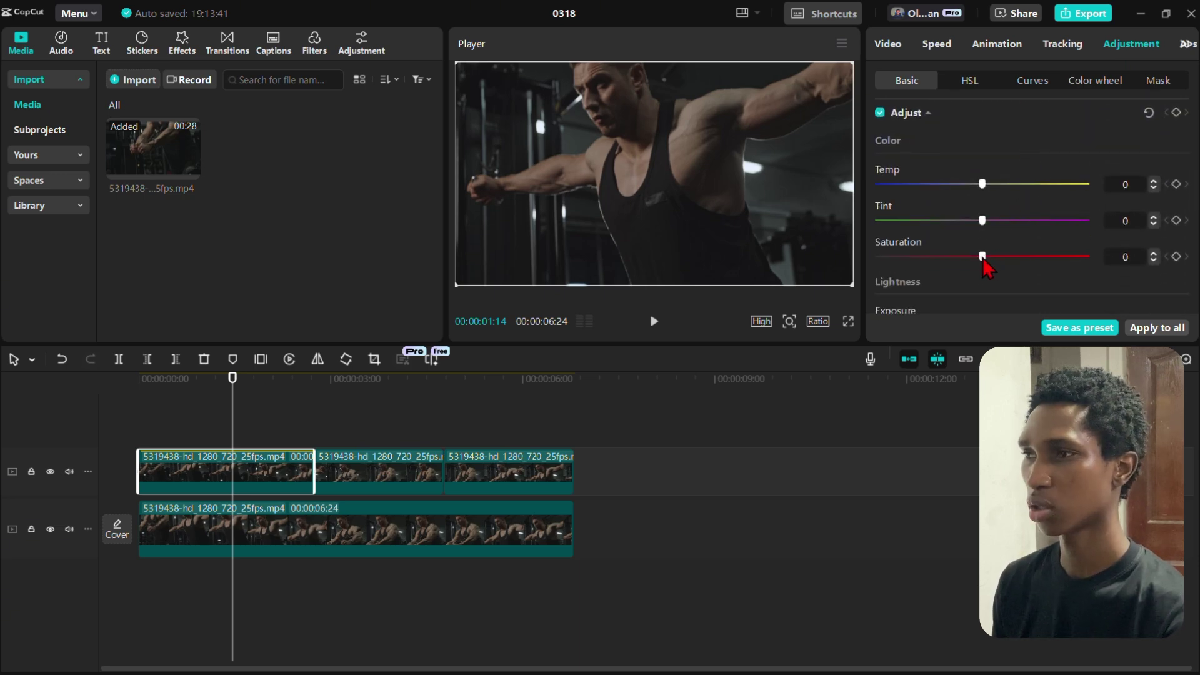
pyautogui.moveTo(982, 256); pyautogui.dragTo(1115, 256)
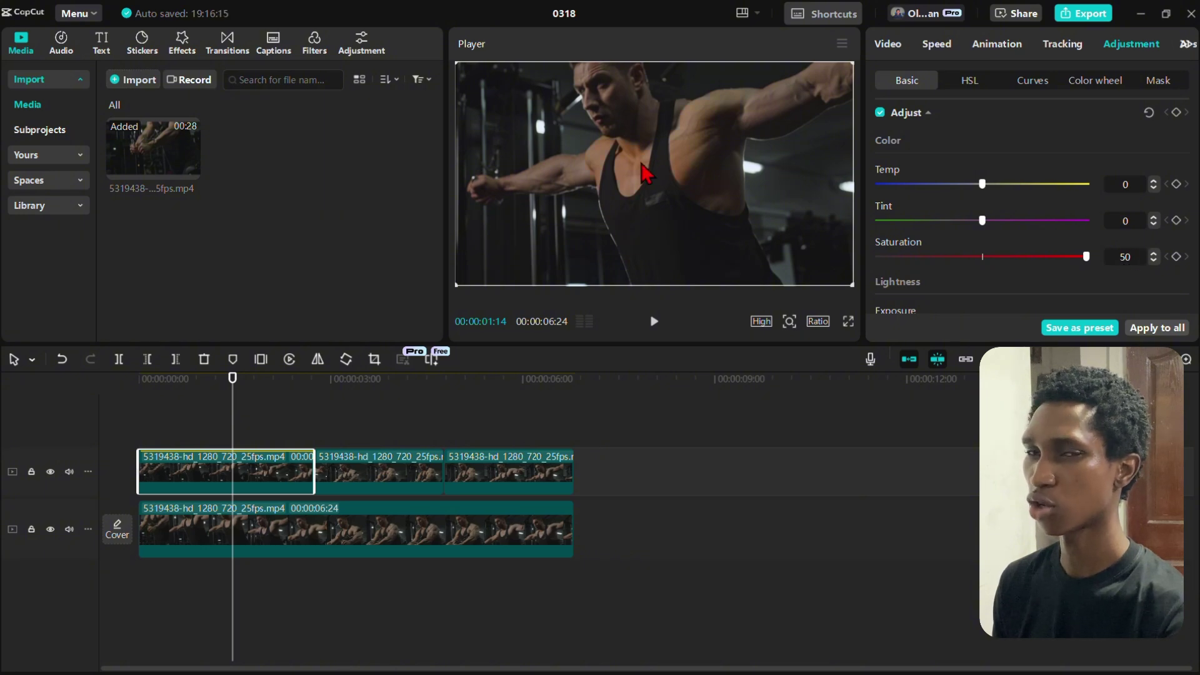
pyautogui.scroll(-1, 956, 196)
pyautogui.scroll(-3, 962, 200)
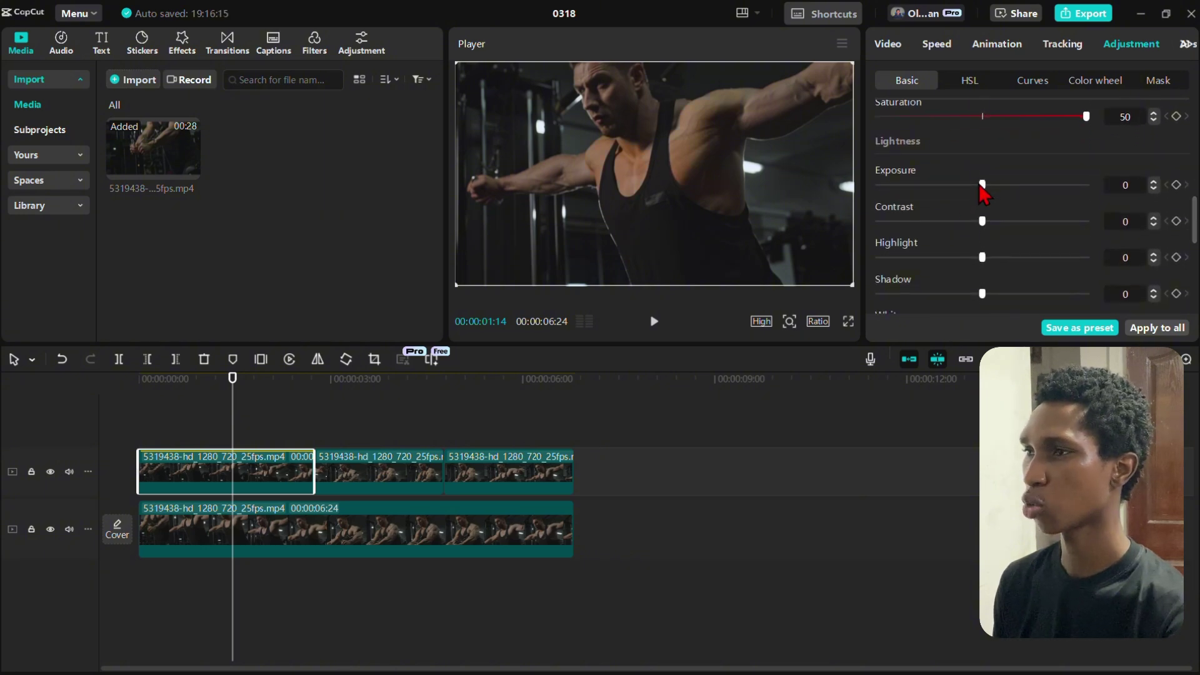
pyautogui.moveTo(983, 184); pyautogui.dragTo(1112, 180)
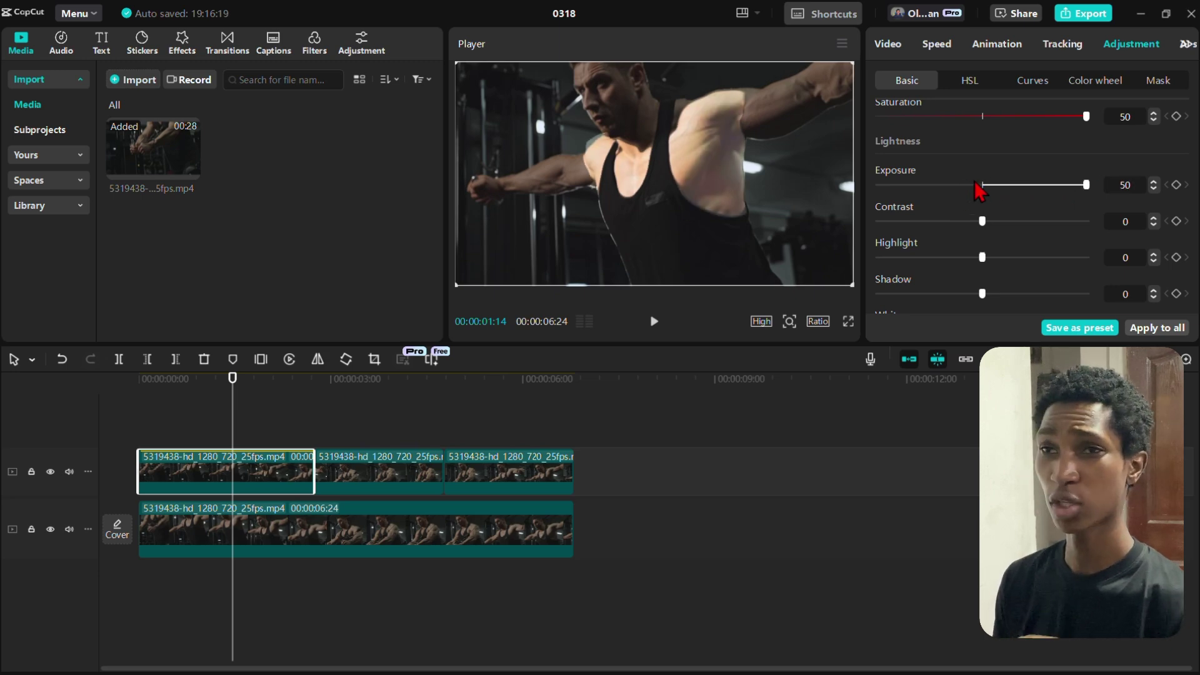
pyautogui.click(1043, 87)
pyautogui.scroll(-2, 1043, 178)
pyautogui.scroll(-3, 1041, 178)
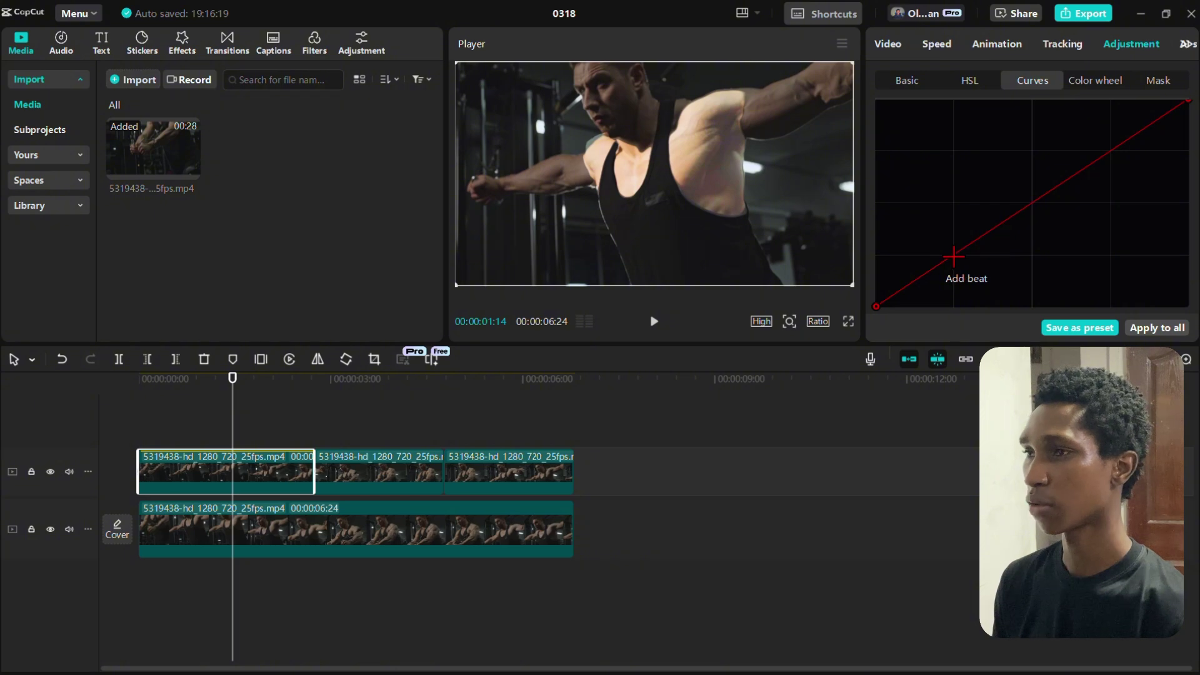
# Step: Pull the red curve down and its top-right endpoint left, tinting the masked muscles orange and teal
pyautogui.moveTo(953, 256); pyautogui.dragTo(956, 325)
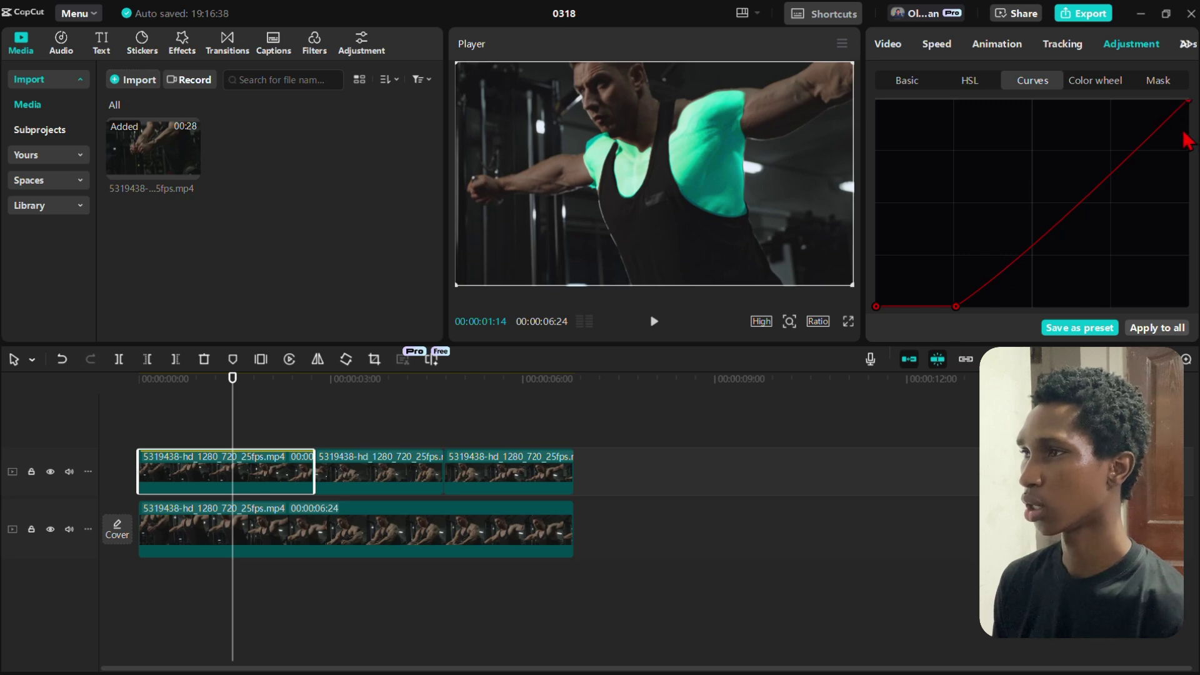
pyautogui.scroll(2, 1187, 143)
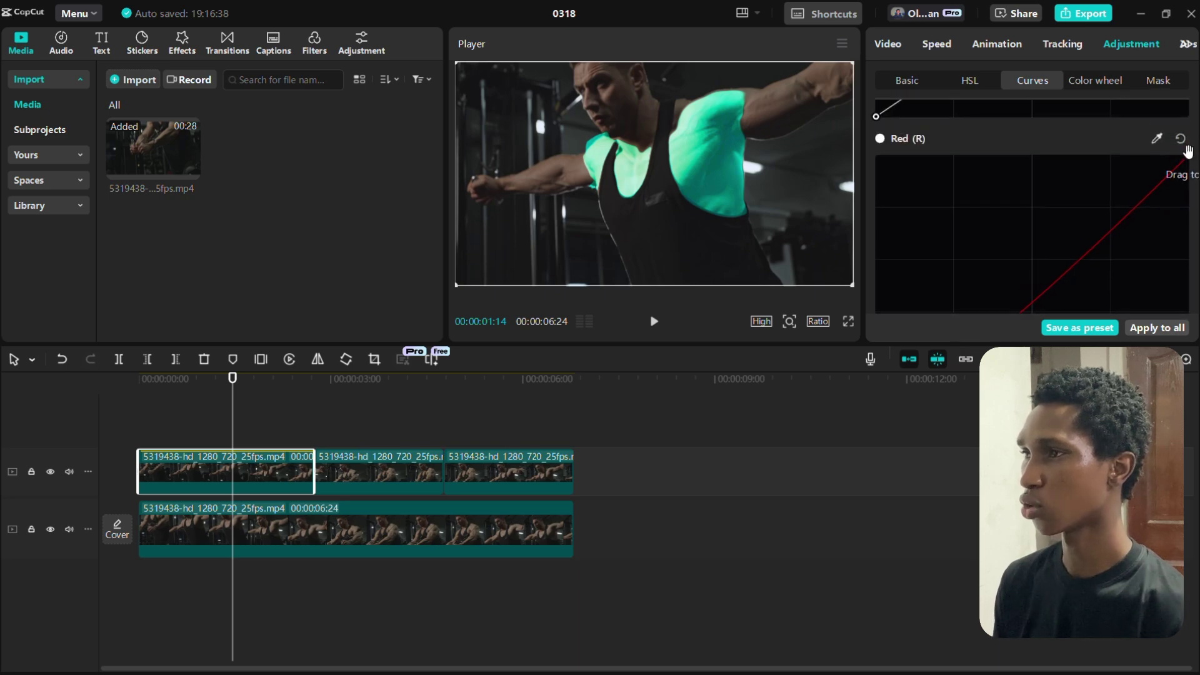
pyautogui.moveTo(1187, 155); pyautogui.dragTo(927, 161)
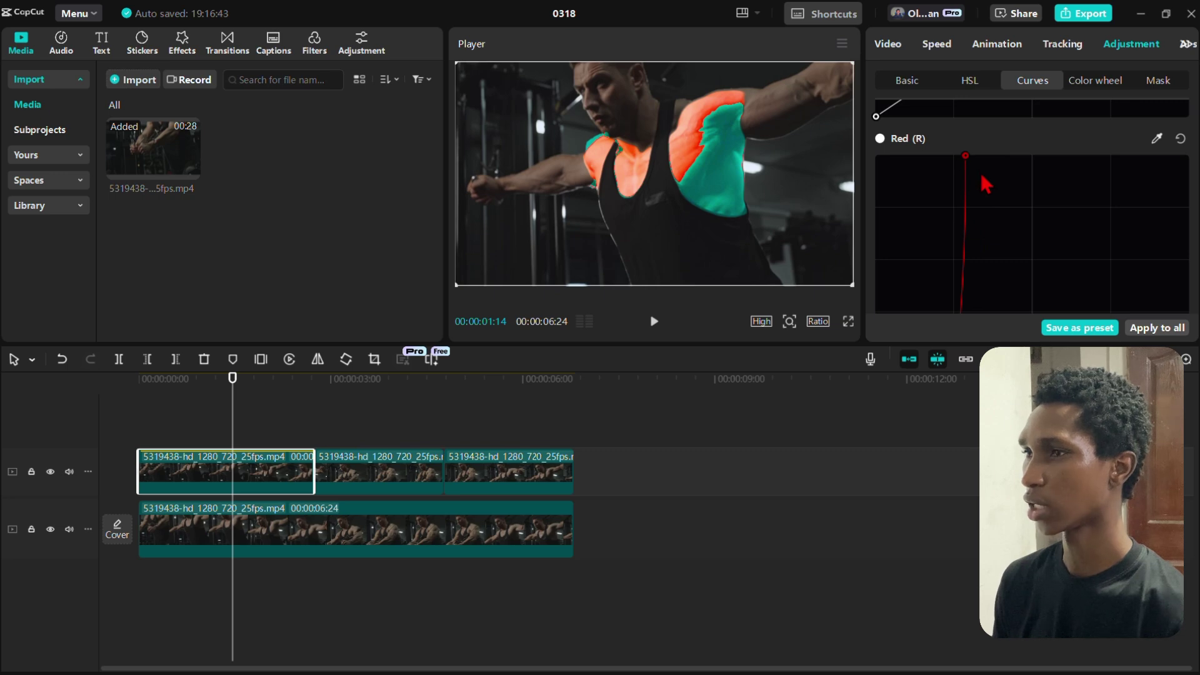
pyautogui.scroll(-3, 985, 185)
pyautogui.scroll(5, 971, 200)
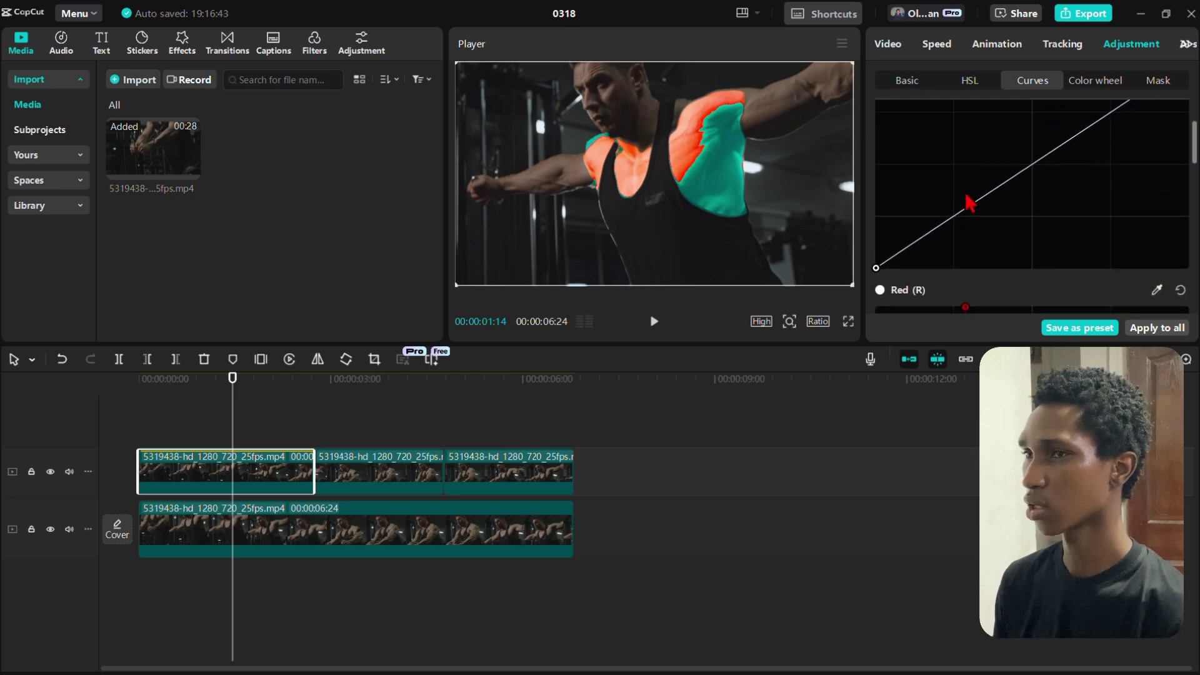
pyautogui.scroll(-1, 968, 202)
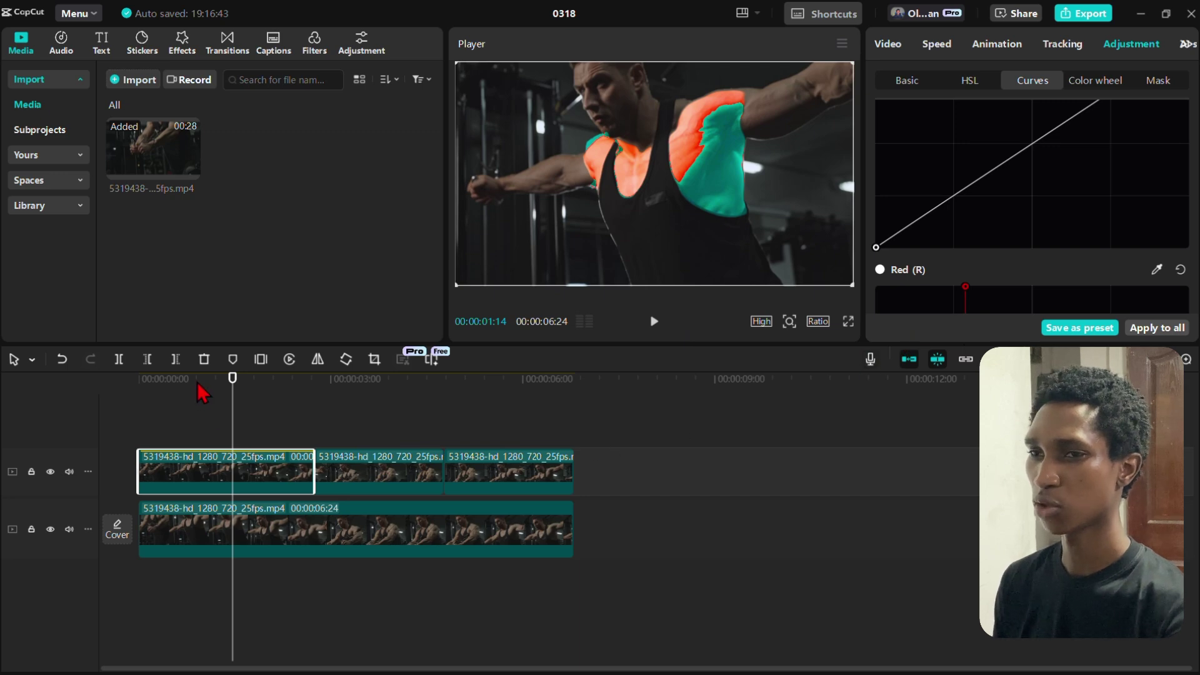
pyautogui.moveTo(201, 392); pyautogui.dragTo(164, 395)
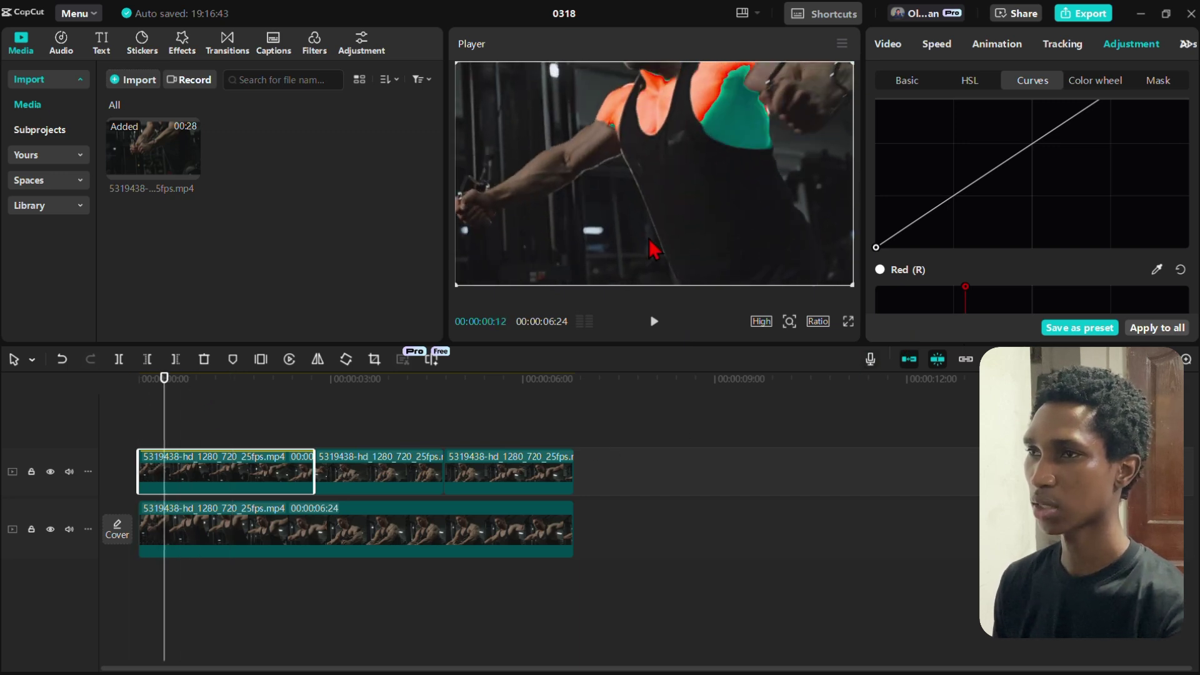
pyautogui.moveTo(209, 379); pyautogui.dragTo(343, 380)
# Step: Give the second upper clip a Brush mask painted over the man's shoulder and arm
pyautogui.click(404, 476)
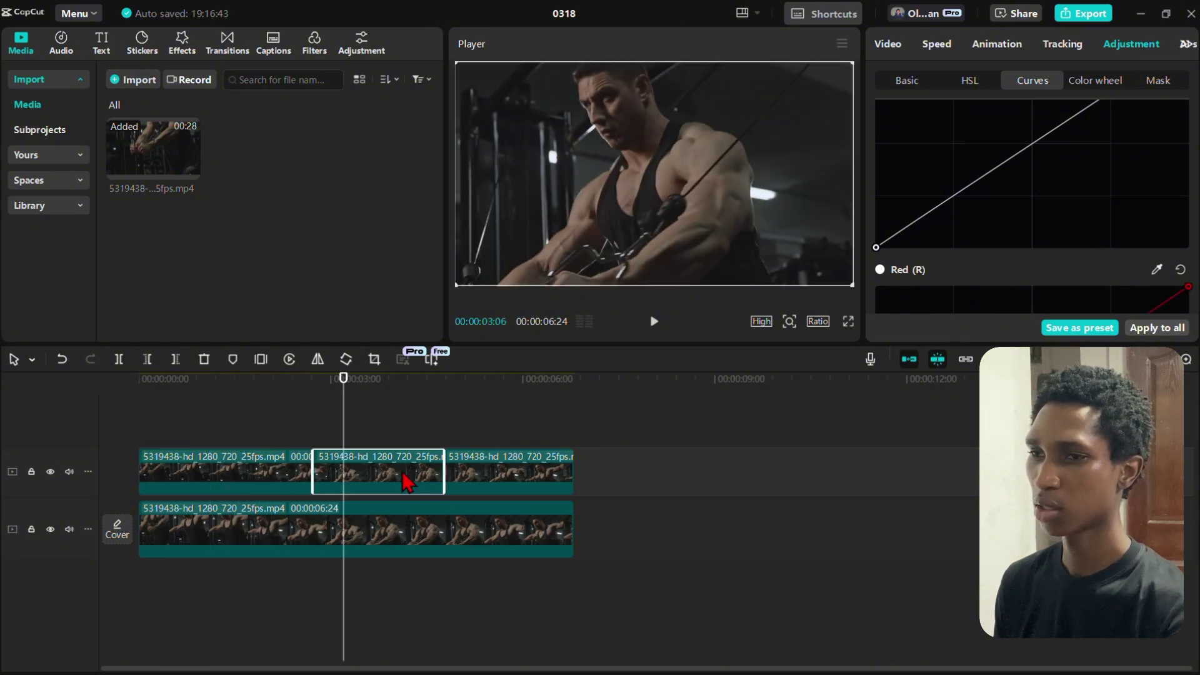
pyautogui.click(887, 45)
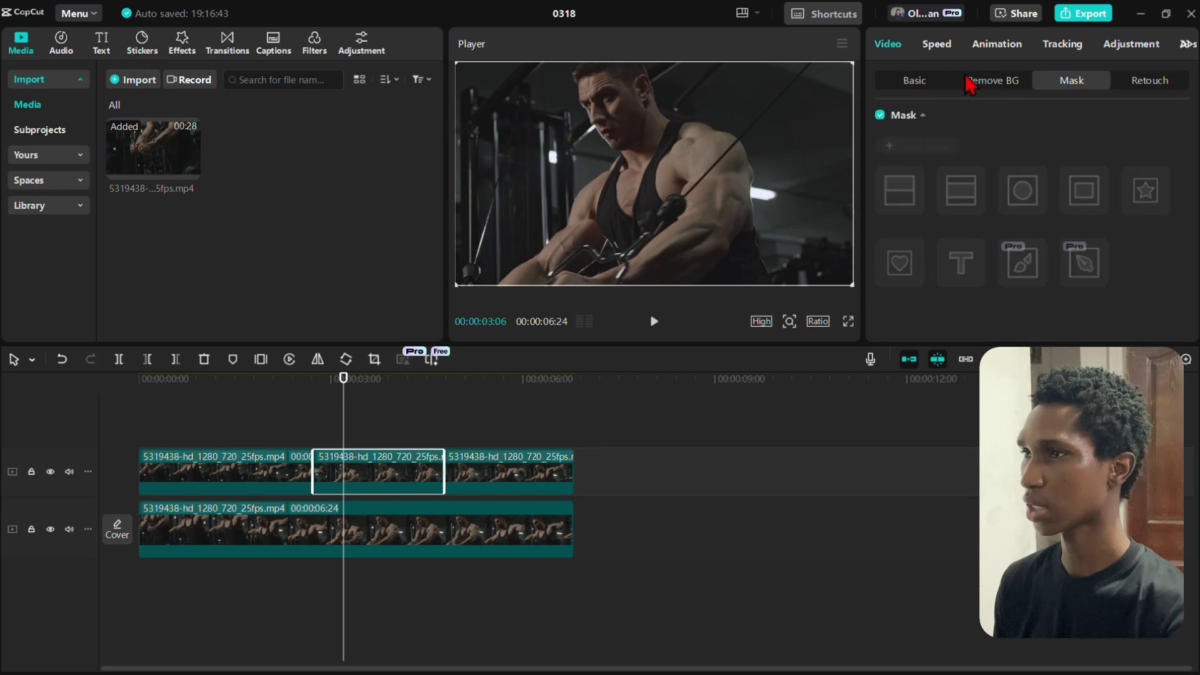
pyautogui.click(889, 146)
pyautogui.click(1015, 267)
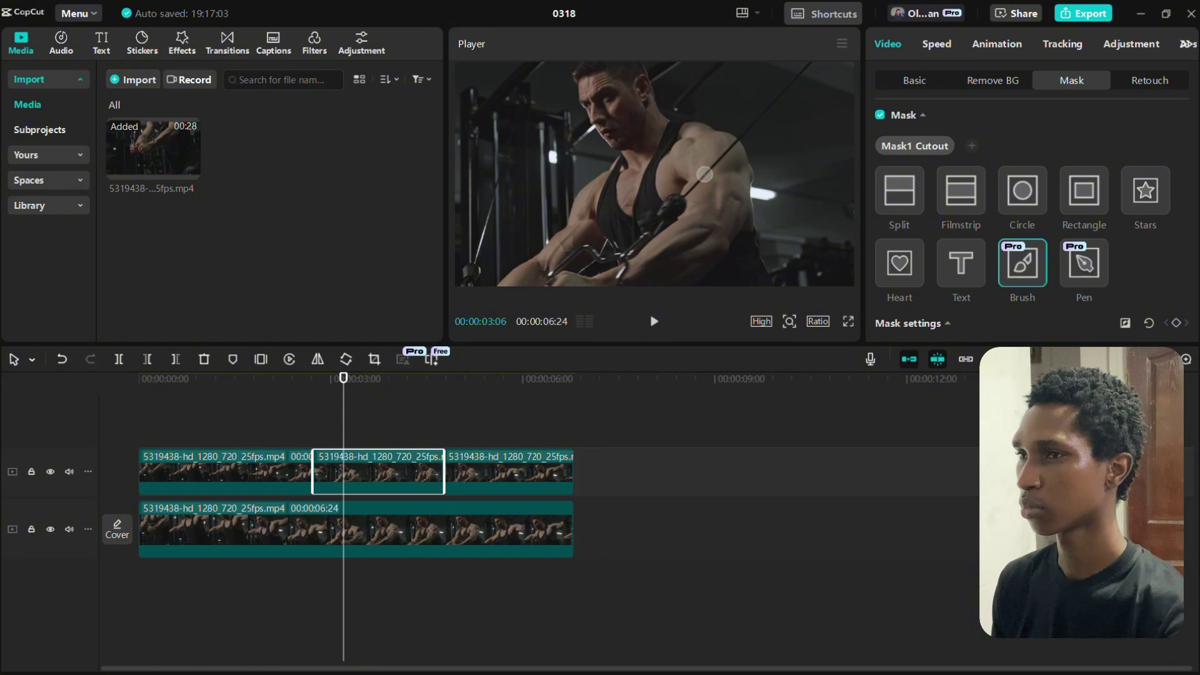
pyautogui.moveTo(725, 181); pyautogui.dragTo(691, 212)
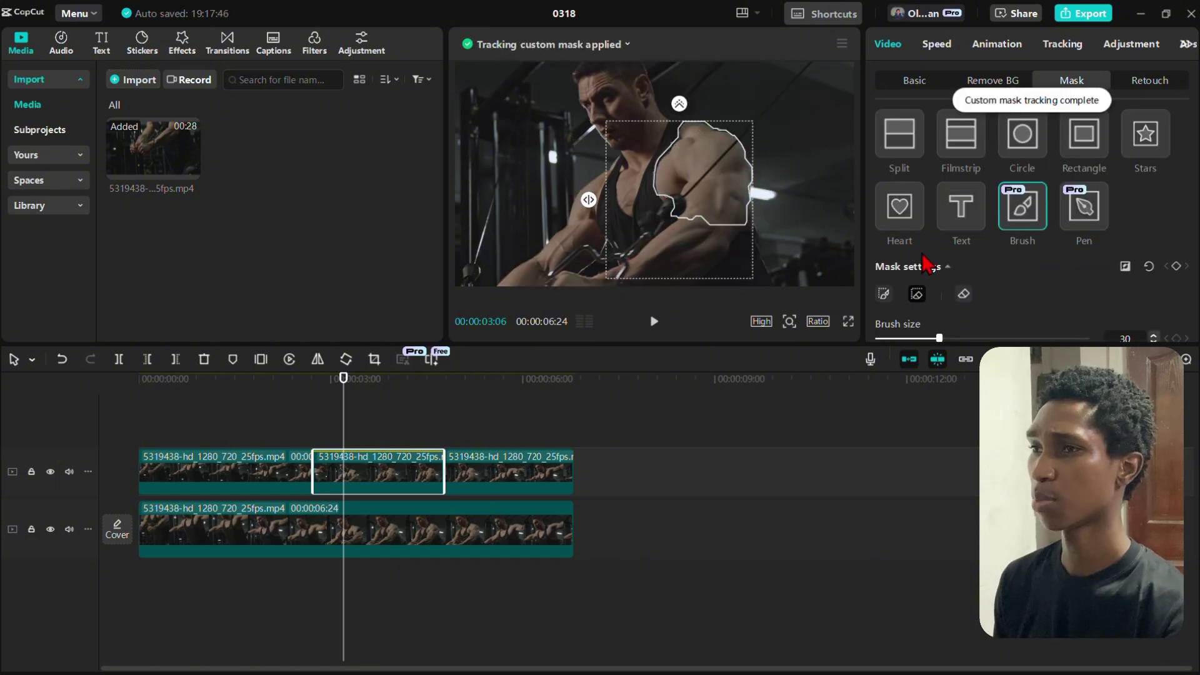
pyautogui.click(1125, 45)
pyautogui.scroll(-5, 1110, 187)
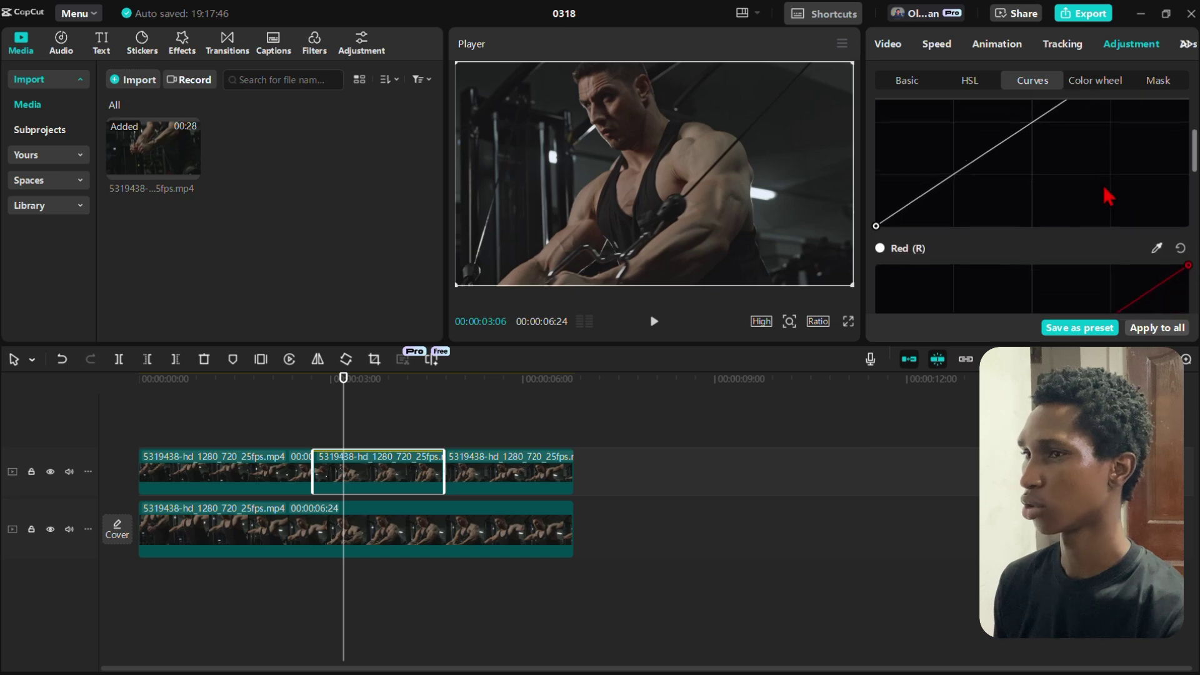
# Step: Raise the second clip's Exposure to 50 to brighten the masked shoulder
pyautogui.click(907, 80)
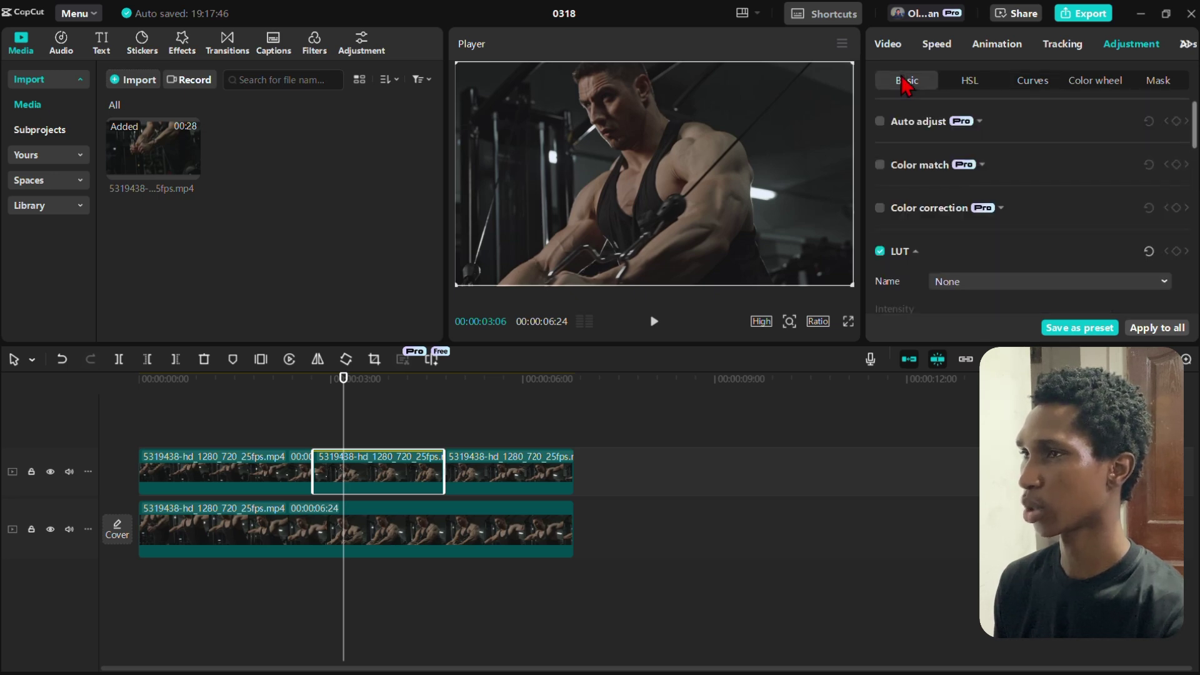
pyautogui.scroll(-4, 1011, 167)
pyautogui.scroll(-5, 1011, 166)
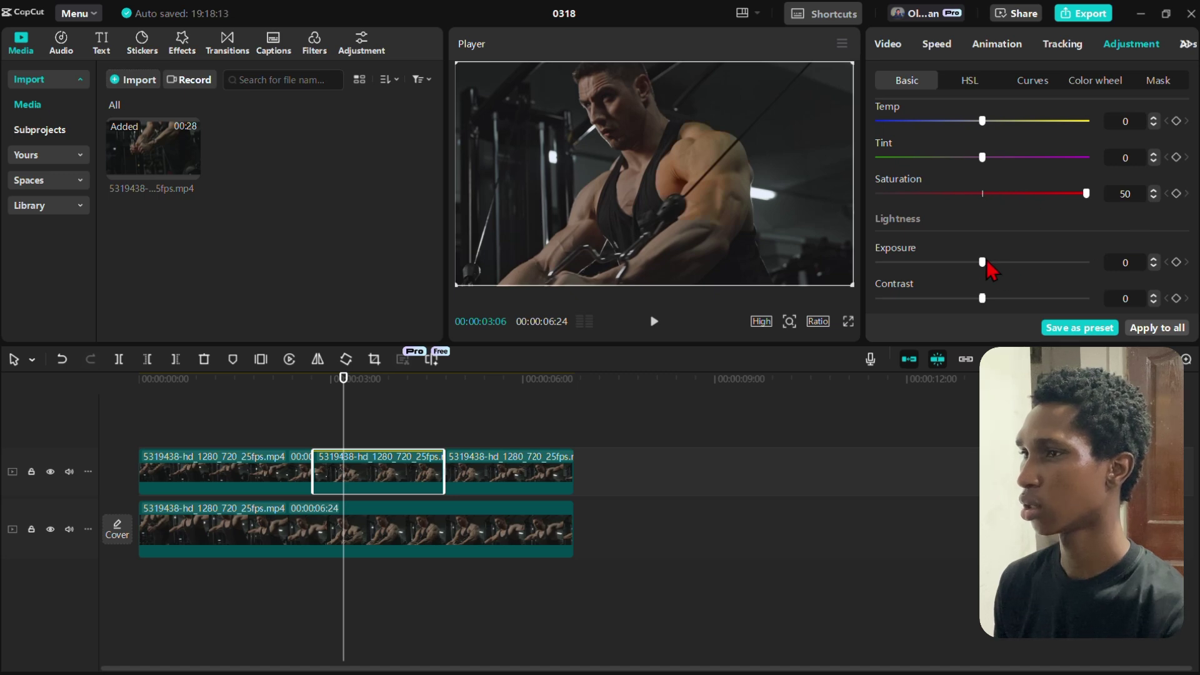
pyautogui.moveTo(982, 262); pyautogui.dragTo(1170, 257)
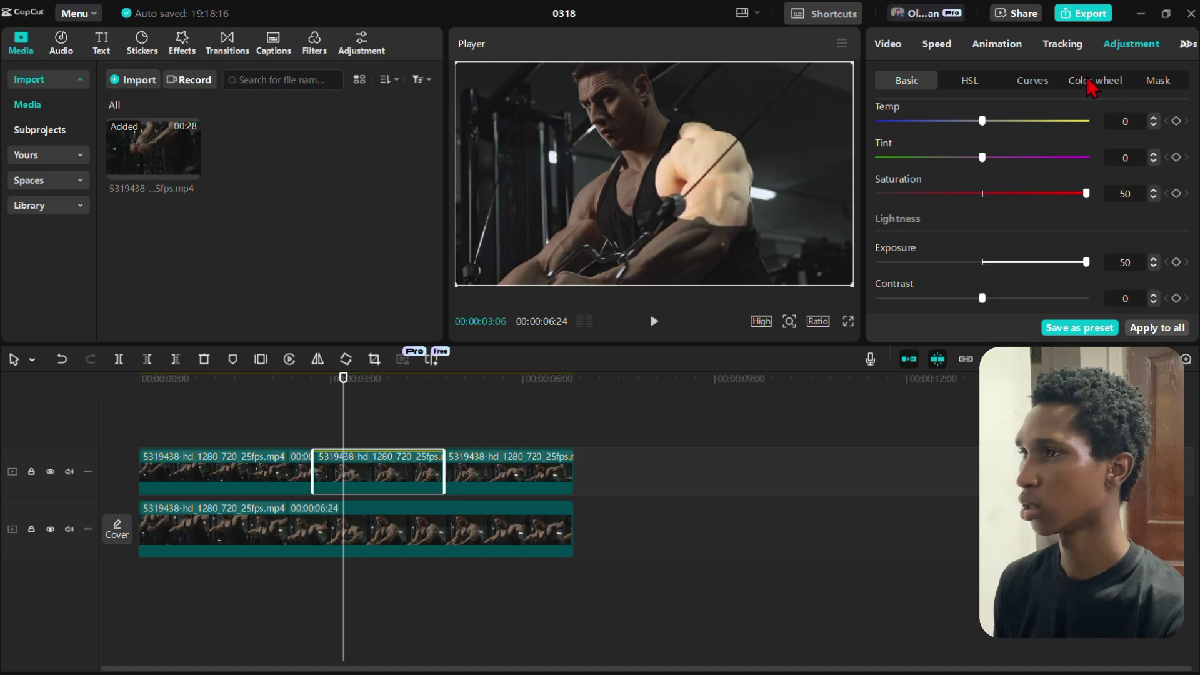
# Step: Bend the red curve down and drag its top-right endpoint left so the shoulder glows orange and teal
pyautogui.click(1038, 81)
pyautogui.scroll(-2, 1004, 199)
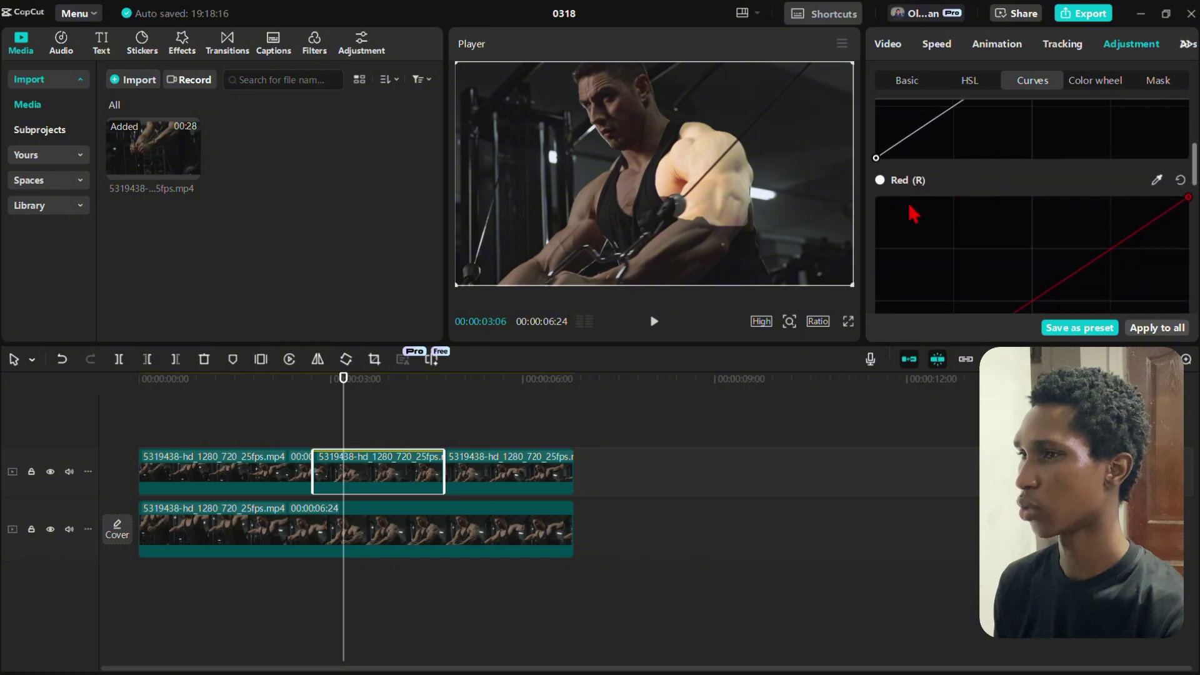
pyautogui.scroll(-3, 961, 207)
pyautogui.scroll(2, 963, 200)
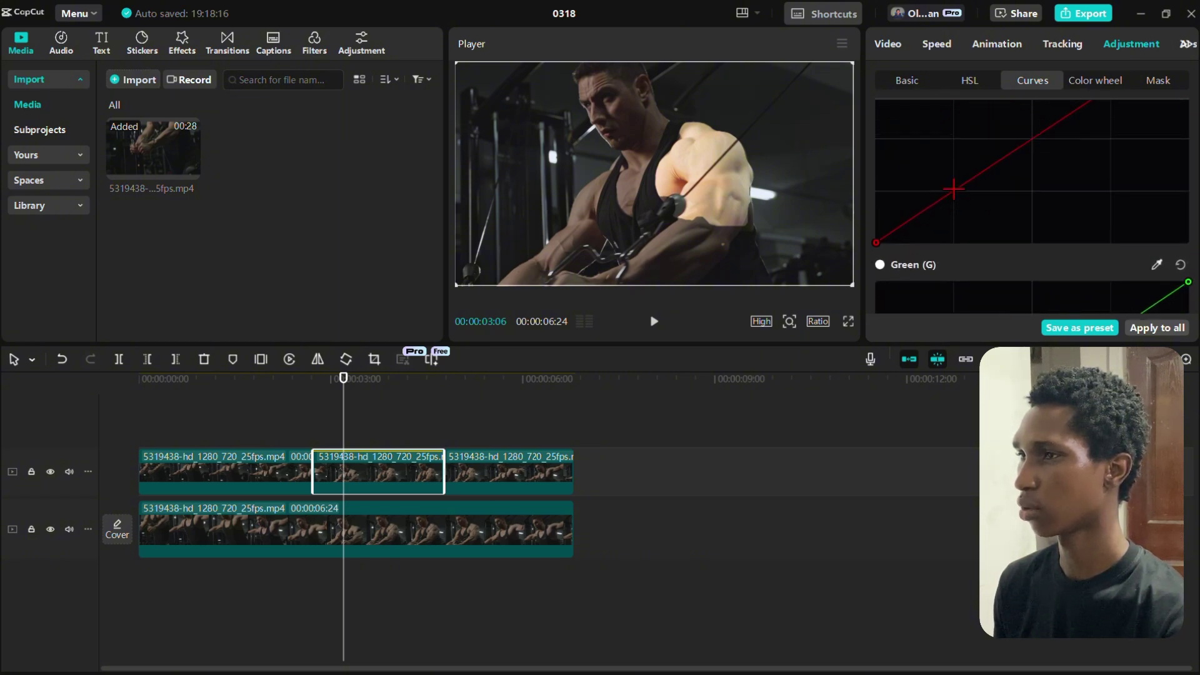
pyautogui.moveTo(955, 194); pyautogui.dragTo(963, 279)
pyautogui.scroll(4, 1047, 203)
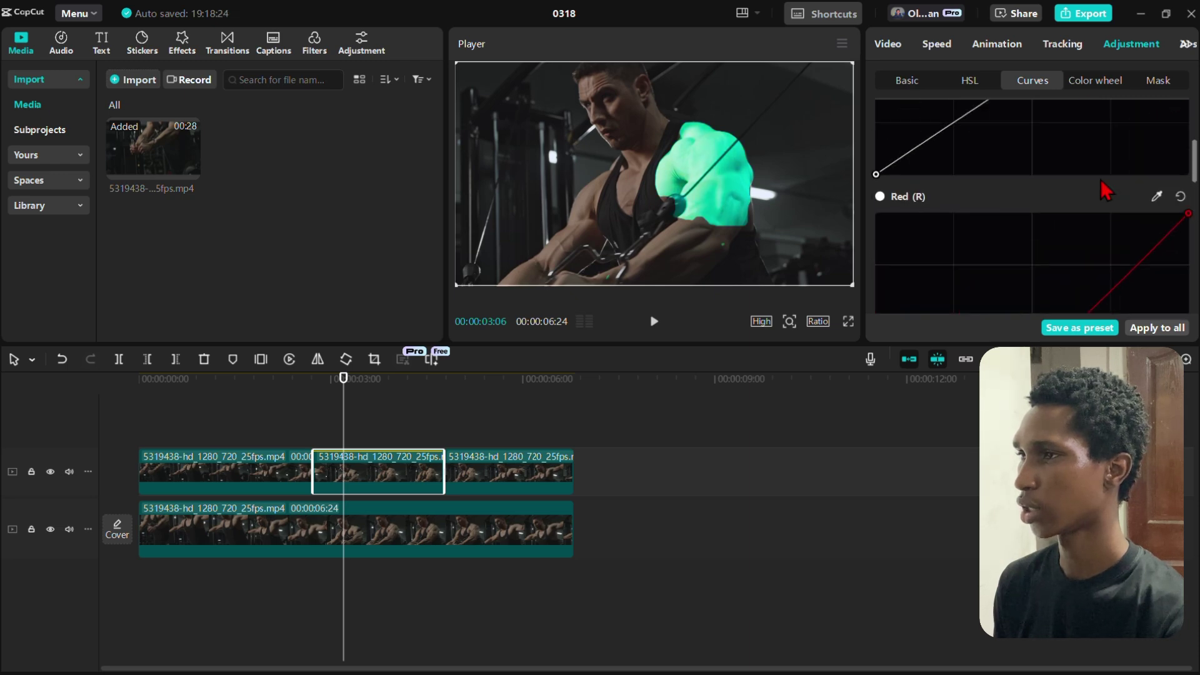
pyautogui.scroll(-2, 1162, 231)
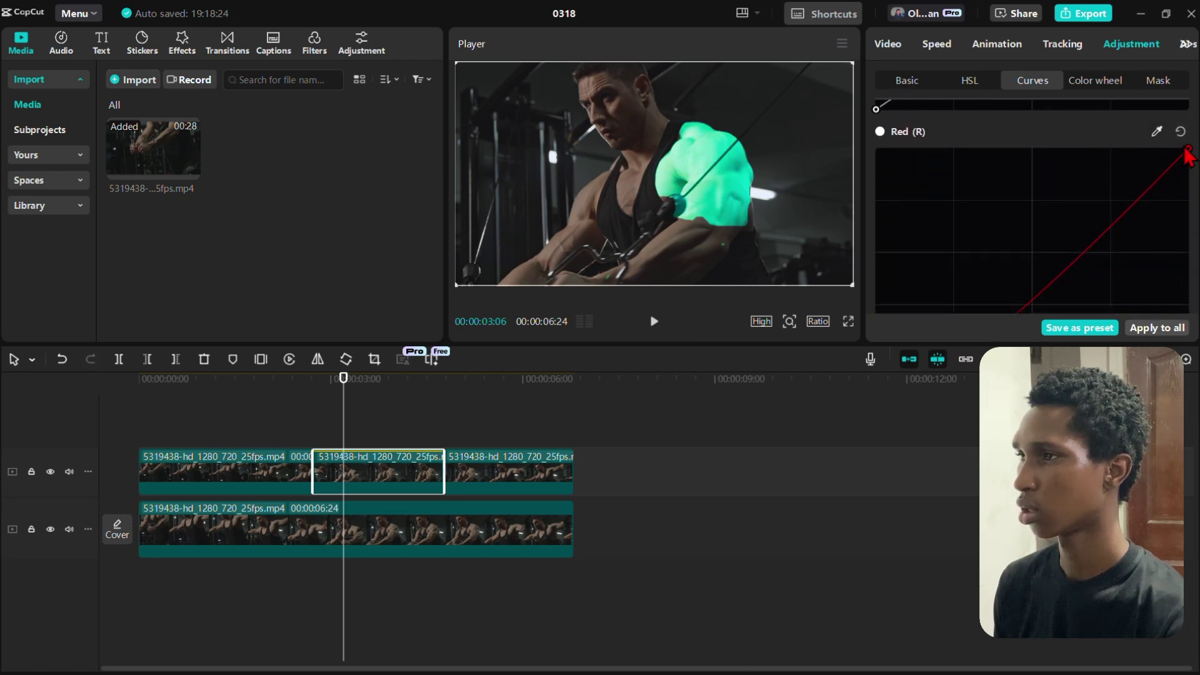
pyautogui.moveTo(1188, 149); pyautogui.dragTo(956, 153)
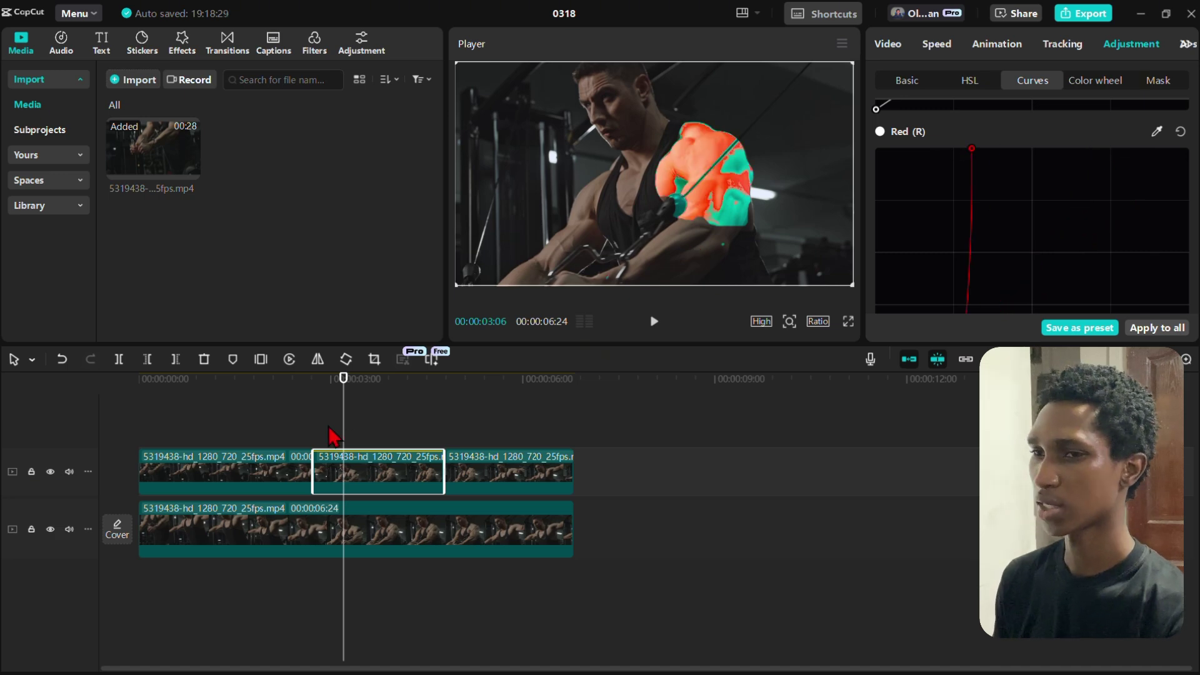
pyautogui.moveTo(283, 412); pyautogui.dragTo(333, 420)
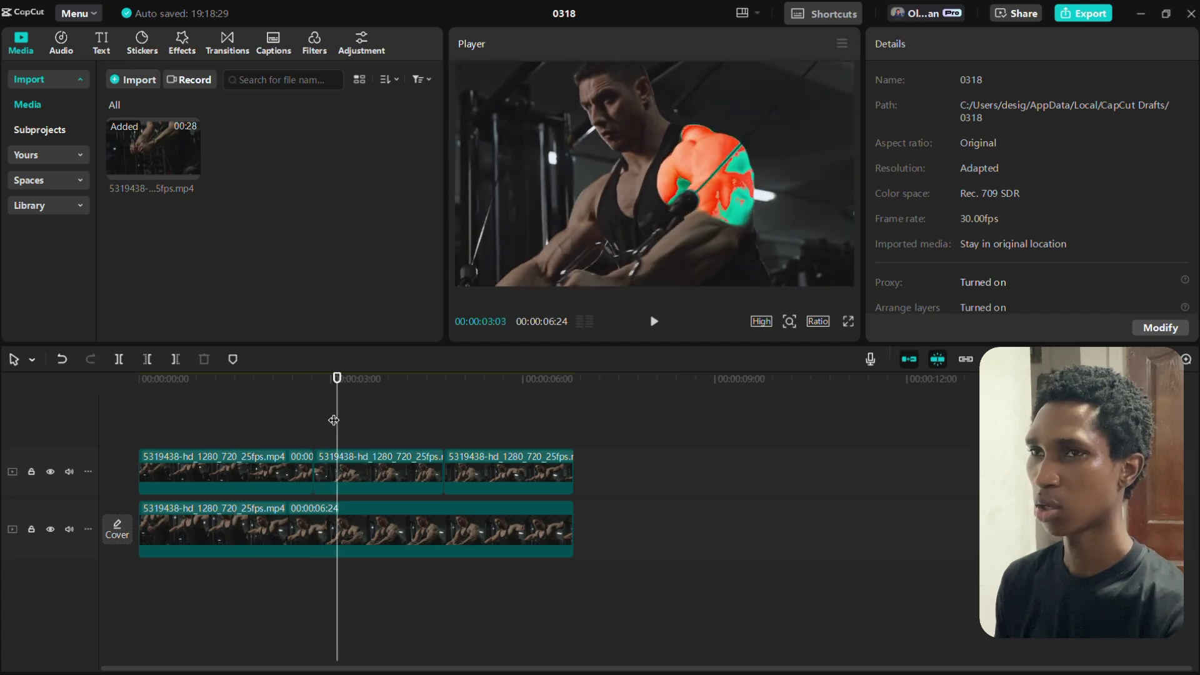
# Step: Drop a 0.5s Mix transition on the cut between the first and second upper clips
pyautogui.click(225, 50)
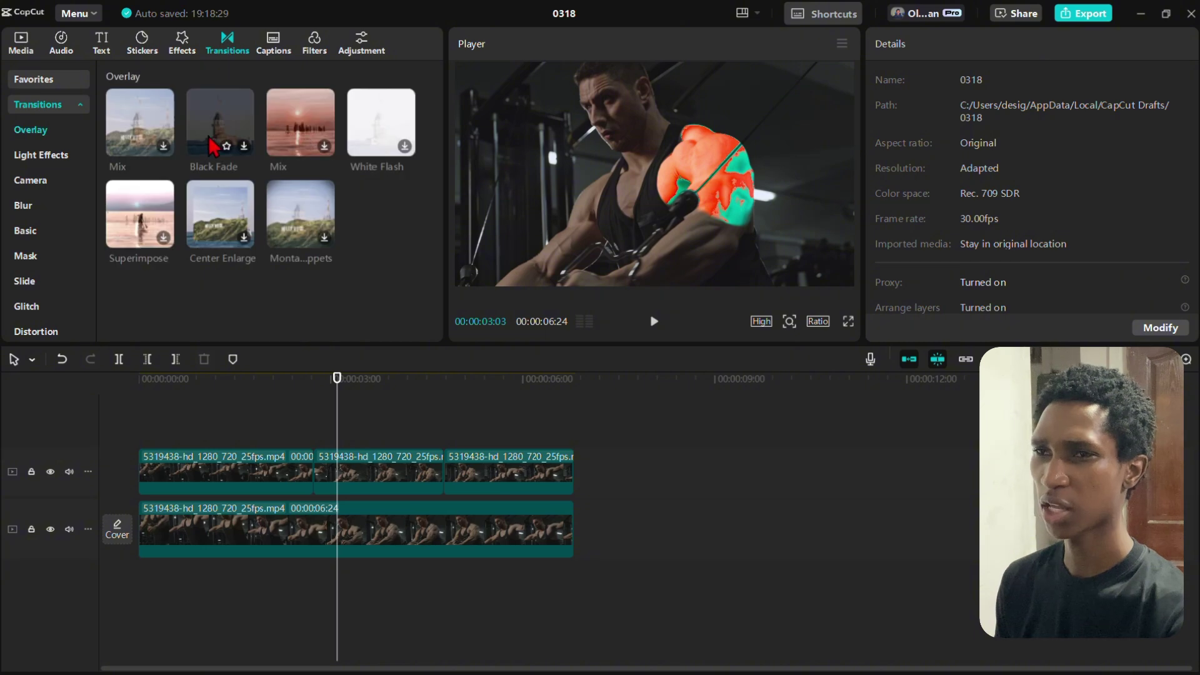
pyautogui.moveTo(278, 145); pyautogui.dragTo(312, 465)
pyautogui.moveTo(243, 400); pyautogui.dragTo(477, 431)
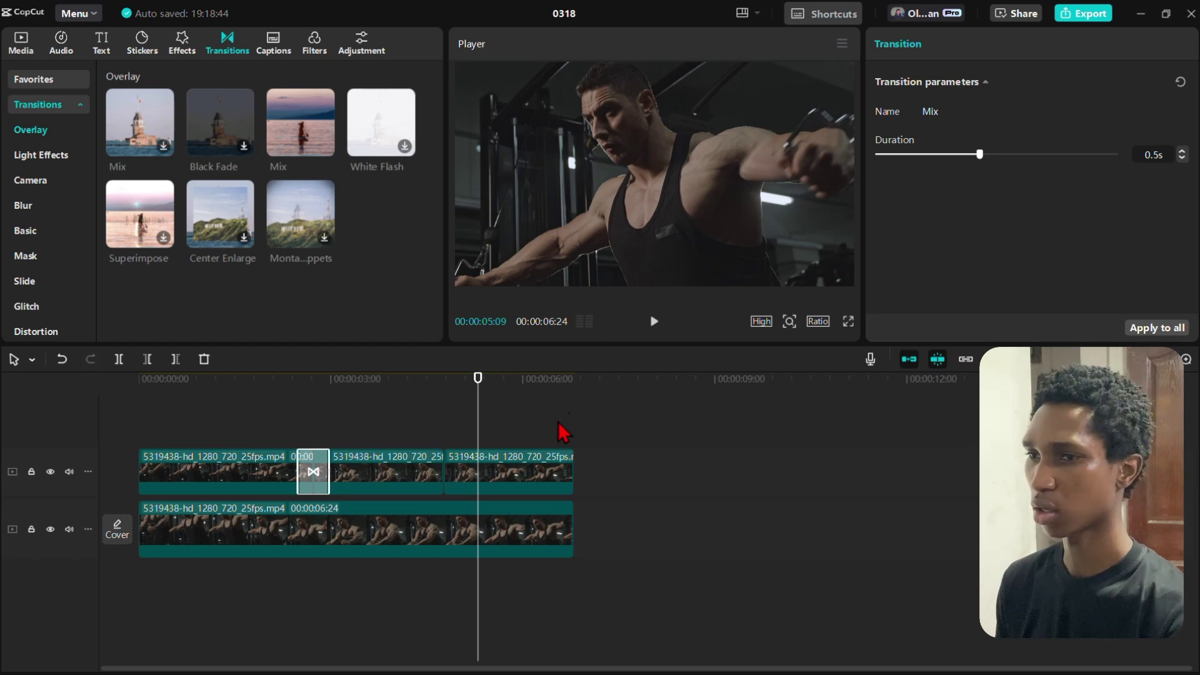
# Step: Add a Brush mask over the third clip's outstretched arm and shoulder, then show its Adjustment panel
pyautogui.click(511, 466)
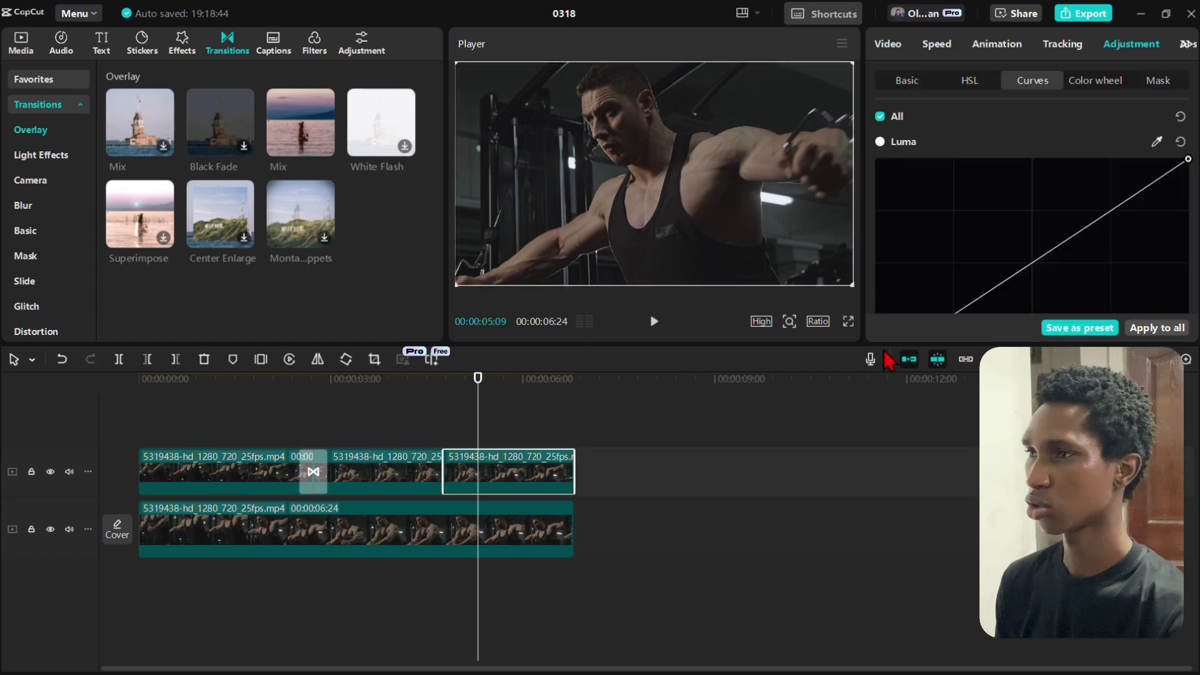
pyautogui.click(887, 44)
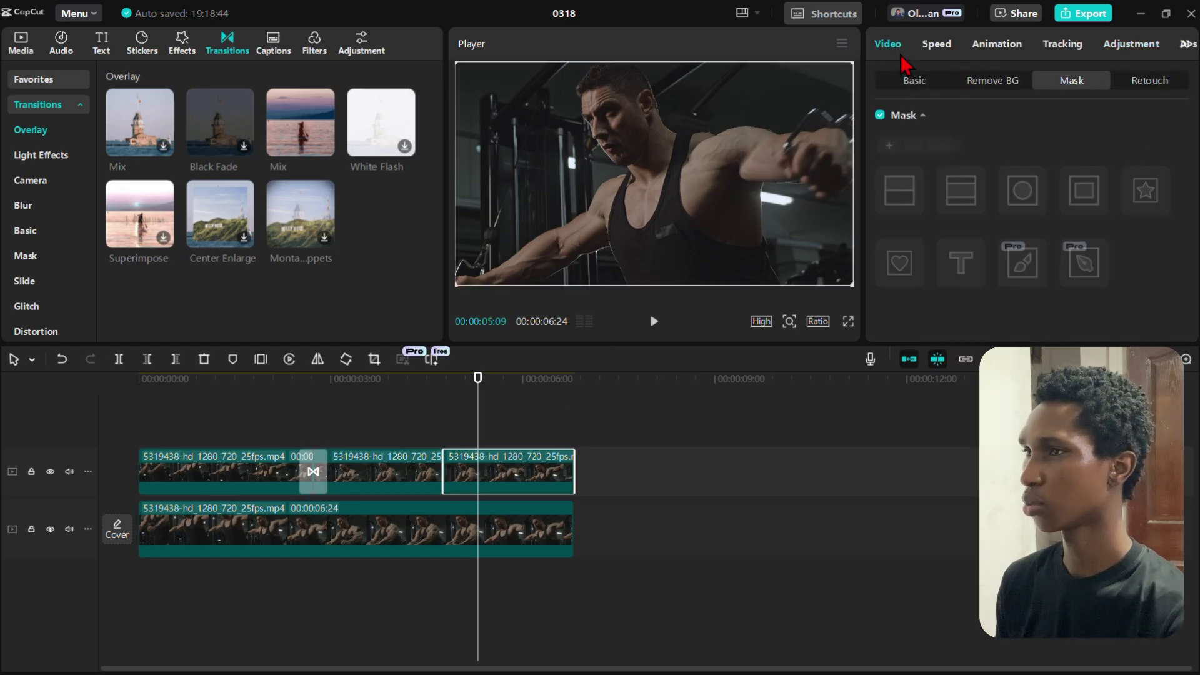
pyautogui.click(887, 150)
pyautogui.click(1022, 265)
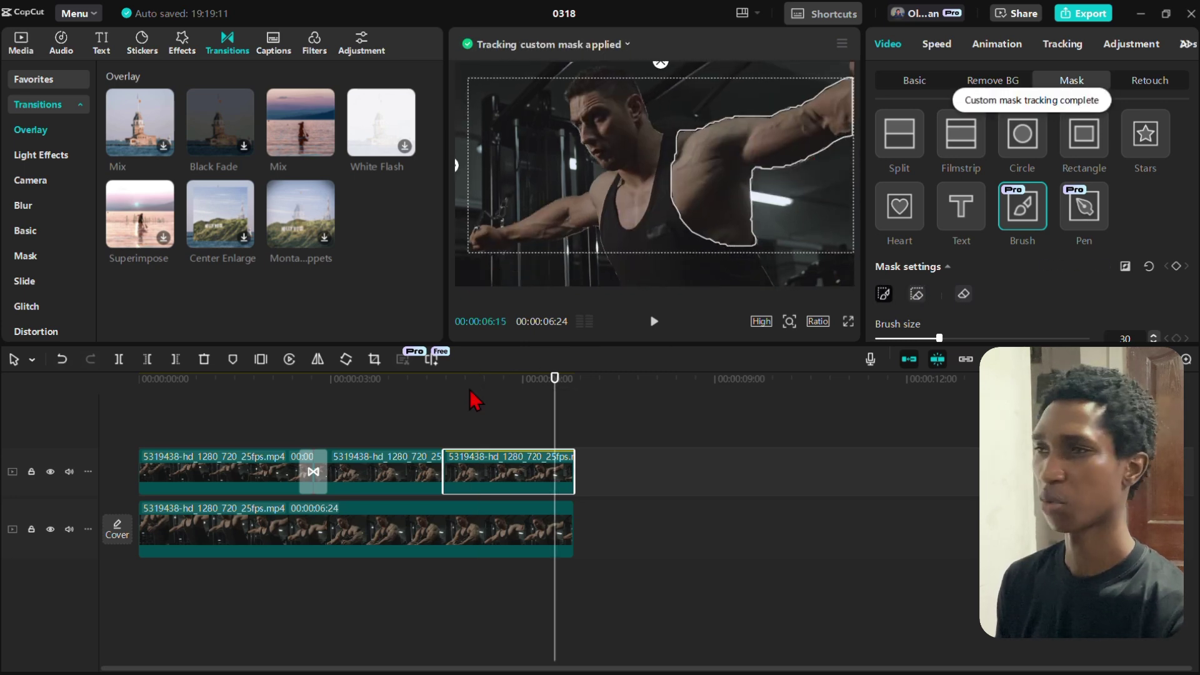
pyautogui.click(1109, 53)
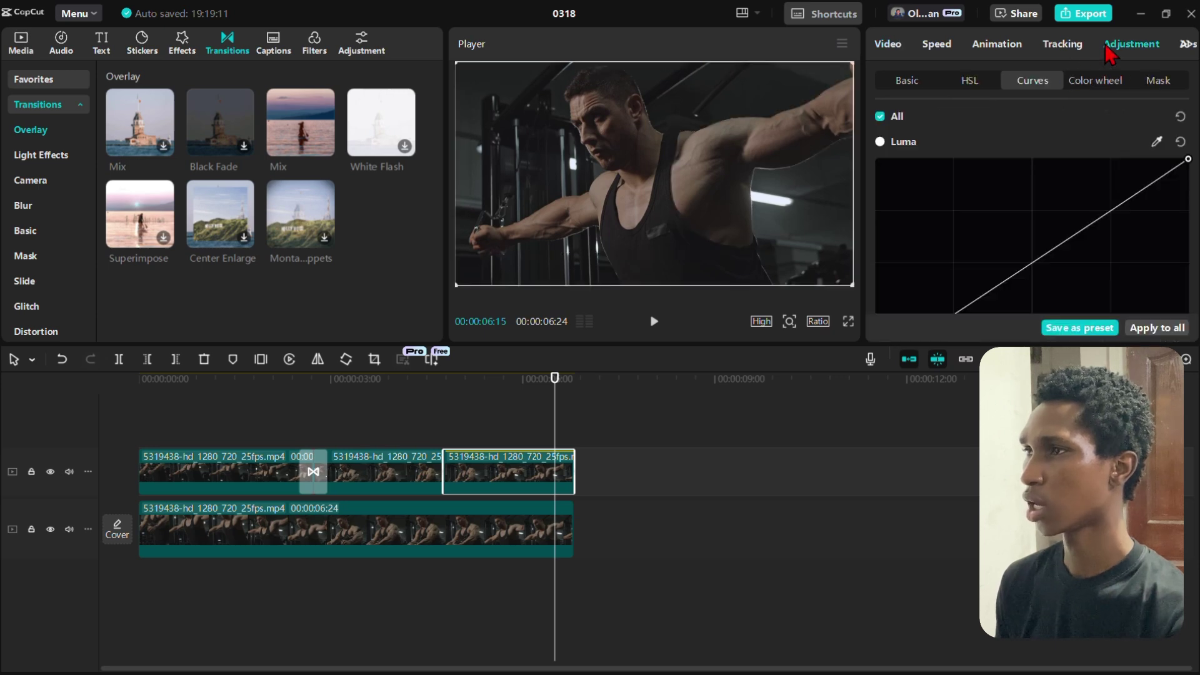
# Step: Raise the third clip's Saturation and Exposure to 50 in the Basic adjustments
pyautogui.click(911, 87)
pyautogui.scroll(-5, 961, 225)
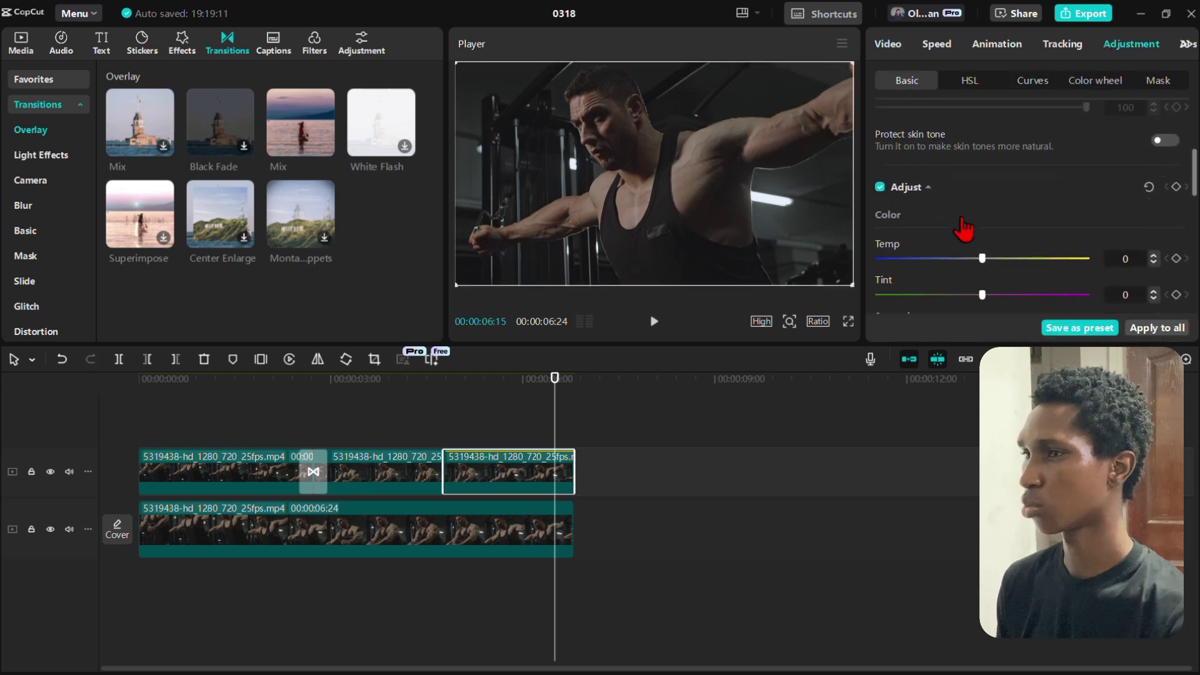
pyautogui.scroll(-1, 966, 231)
pyautogui.moveTo(983, 289); pyautogui.dragTo(1167, 269)
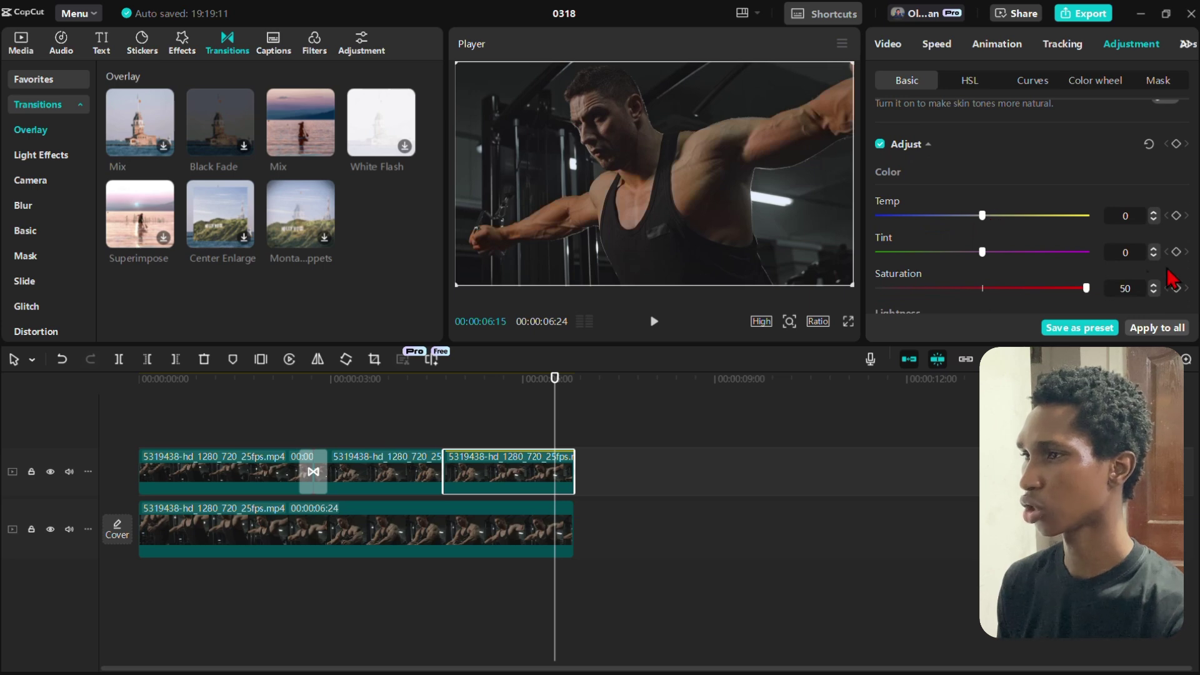
pyautogui.scroll(-3, 948, 202)
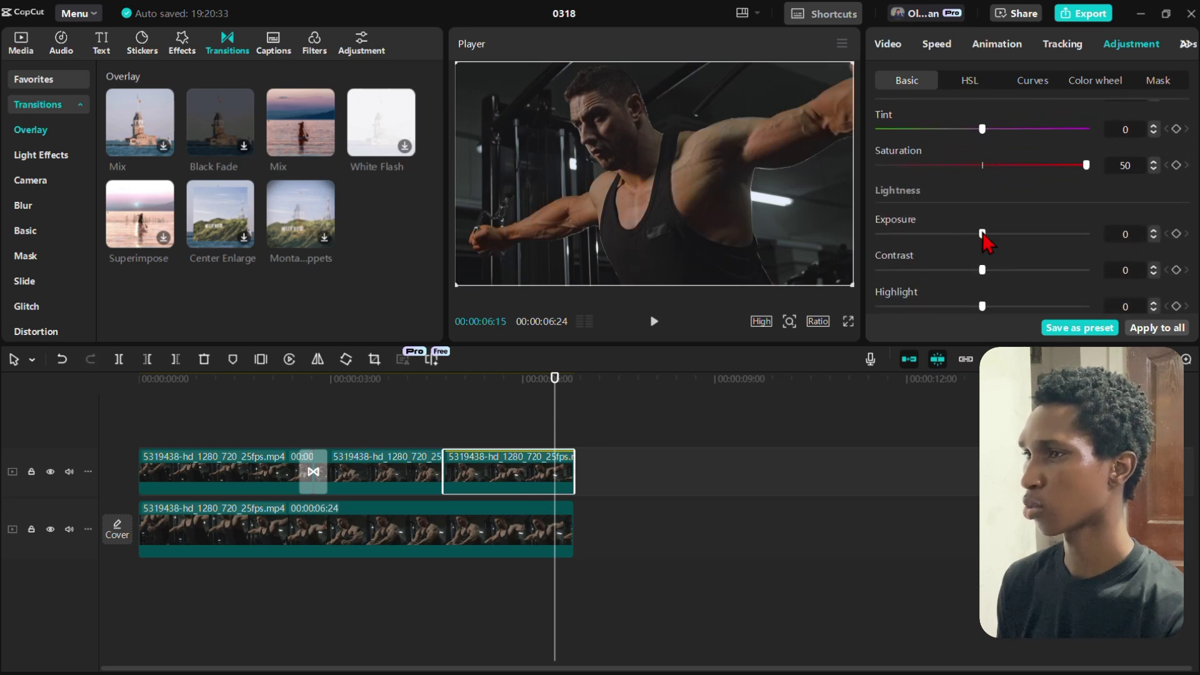
pyautogui.moveTo(980, 235); pyautogui.dragTo(1105, 232)
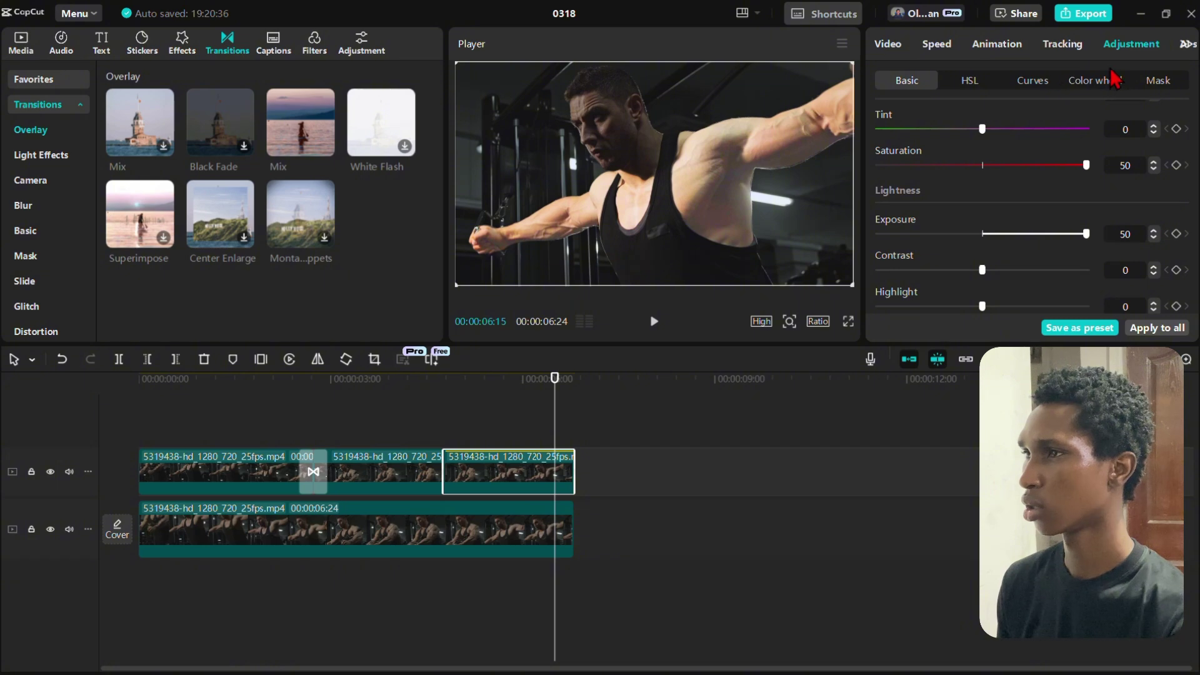
# Step: Bend the Red curve down and drag its top endpoint left to tint the muscles green and orange
pyautogui.click(1047, 87)
pyautogui.scroll(-4, 1028, 242)
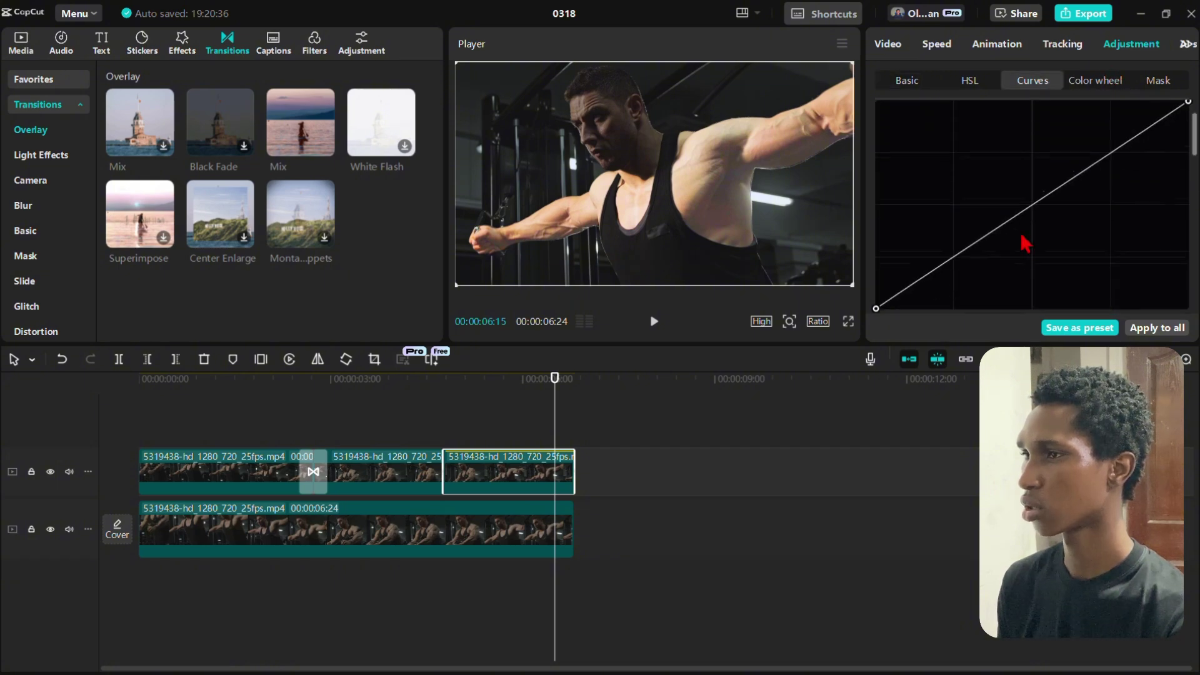
pyautogui.scroll(-3, 1000, 244)
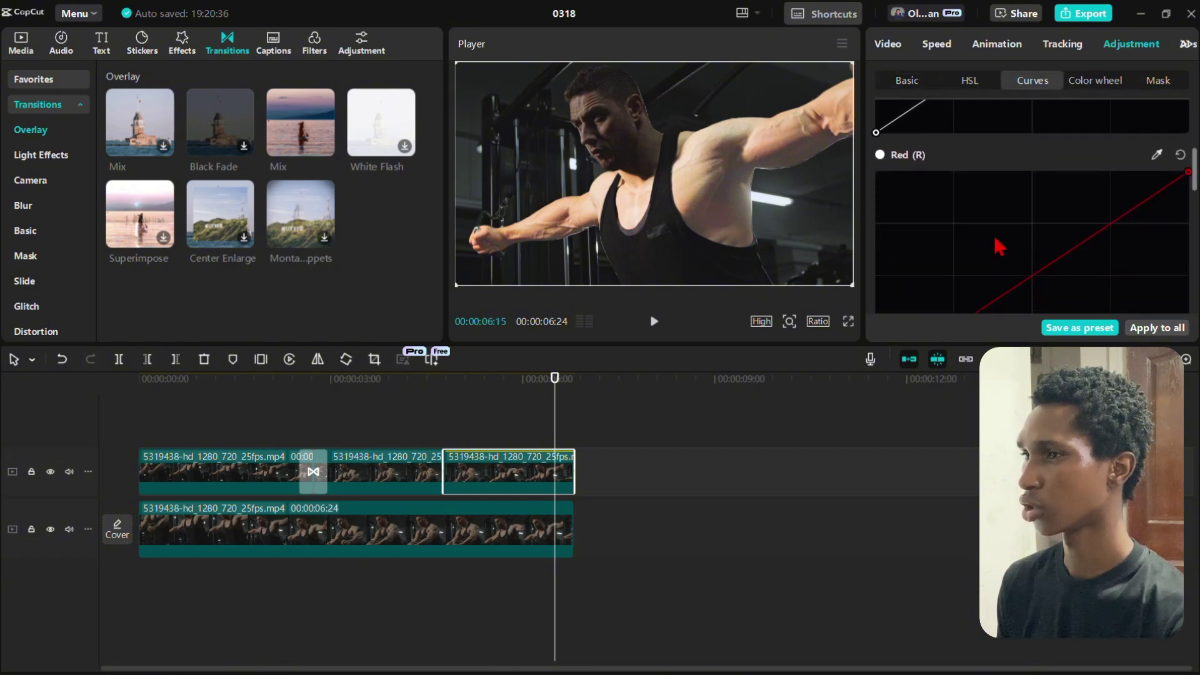
pyautogui.moveTo(950, 268); pyautogui.dragTo(964, 312)
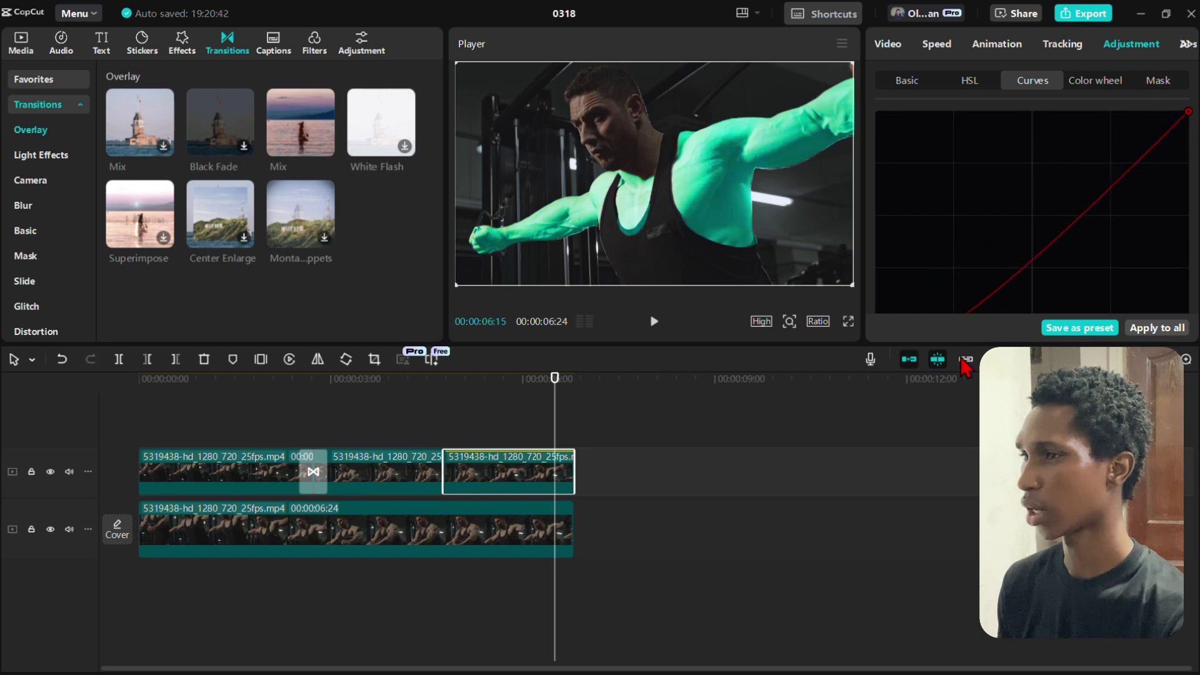
pyautogui.scroll(-1, 971, 229)
pyautogui.scroll(-1, 977, 237)
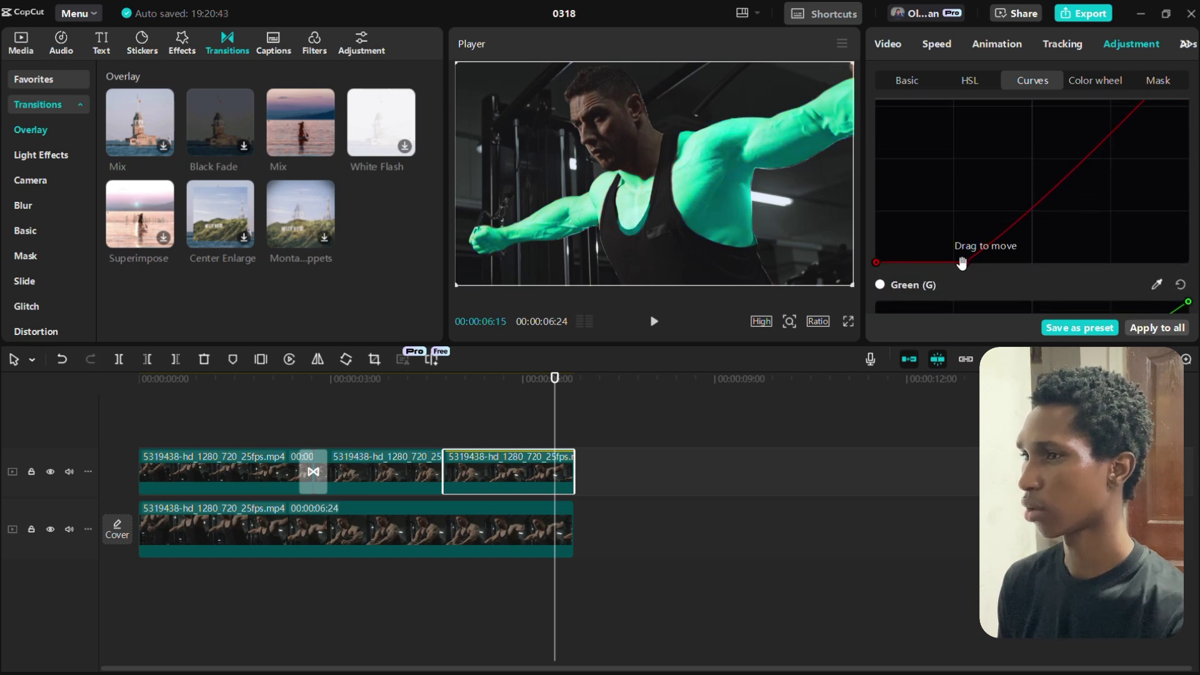
pyautogui.moveTo(964, 263); pyautogui.dragTo(954, 263)
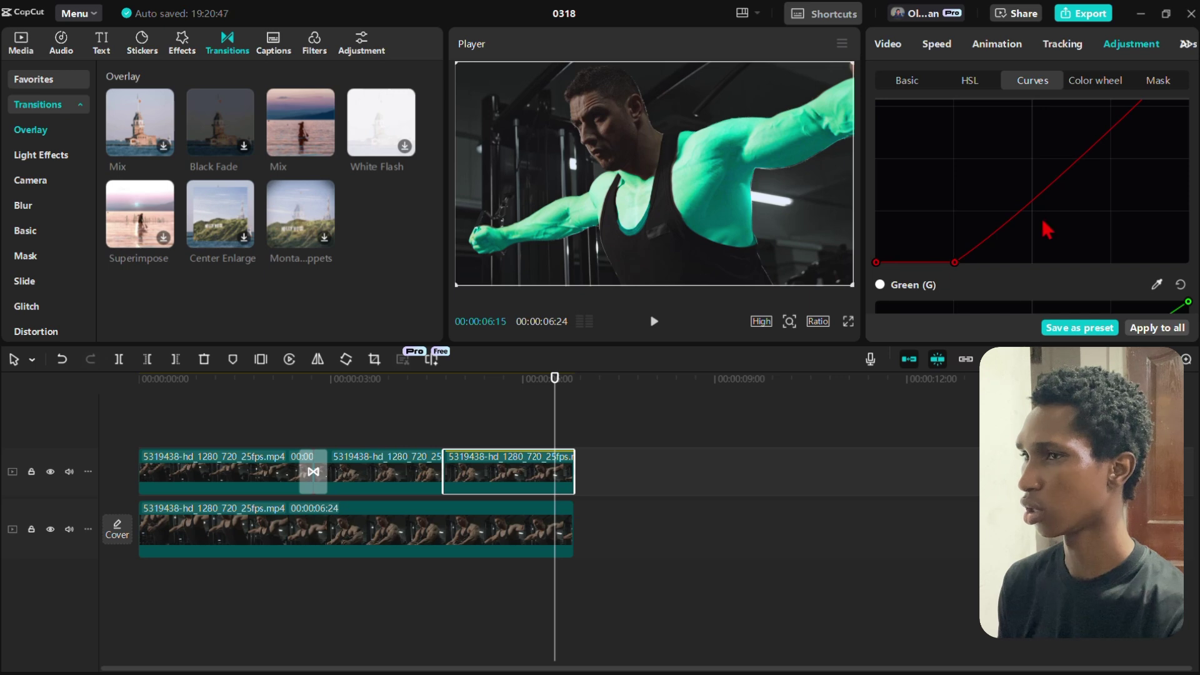
pyautogui.scroll(2, 1107, 166)
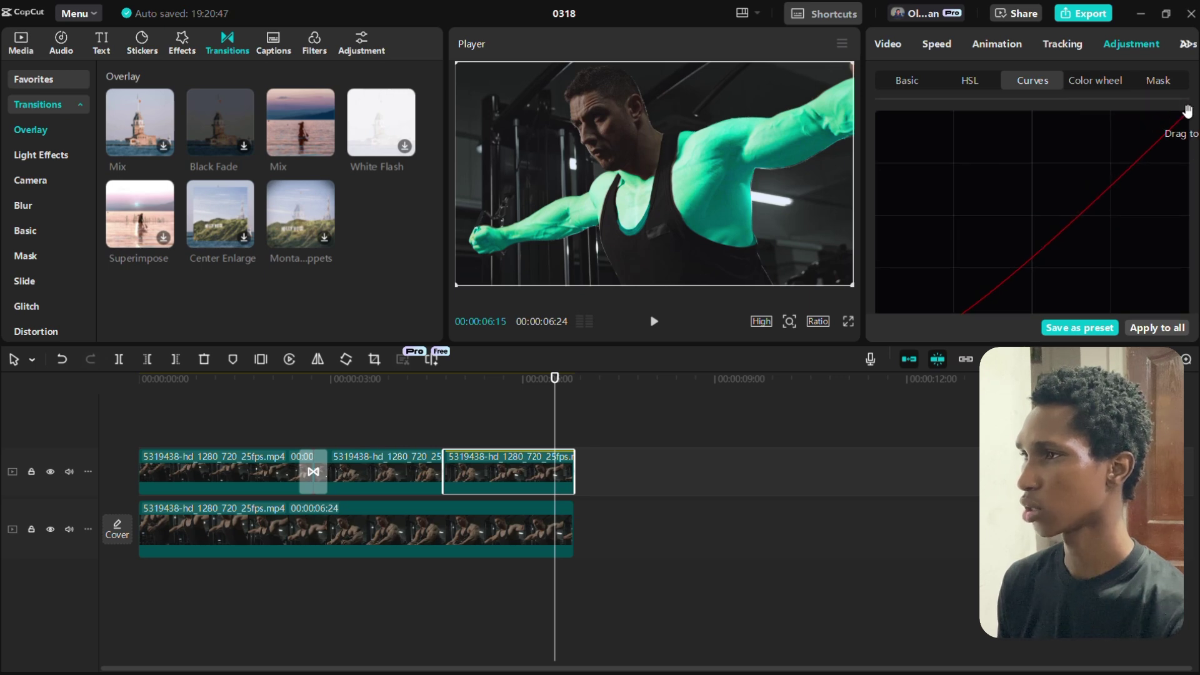
pyautogui.moveTo(1187, 111); pyautogui.dragTo(937, 115)
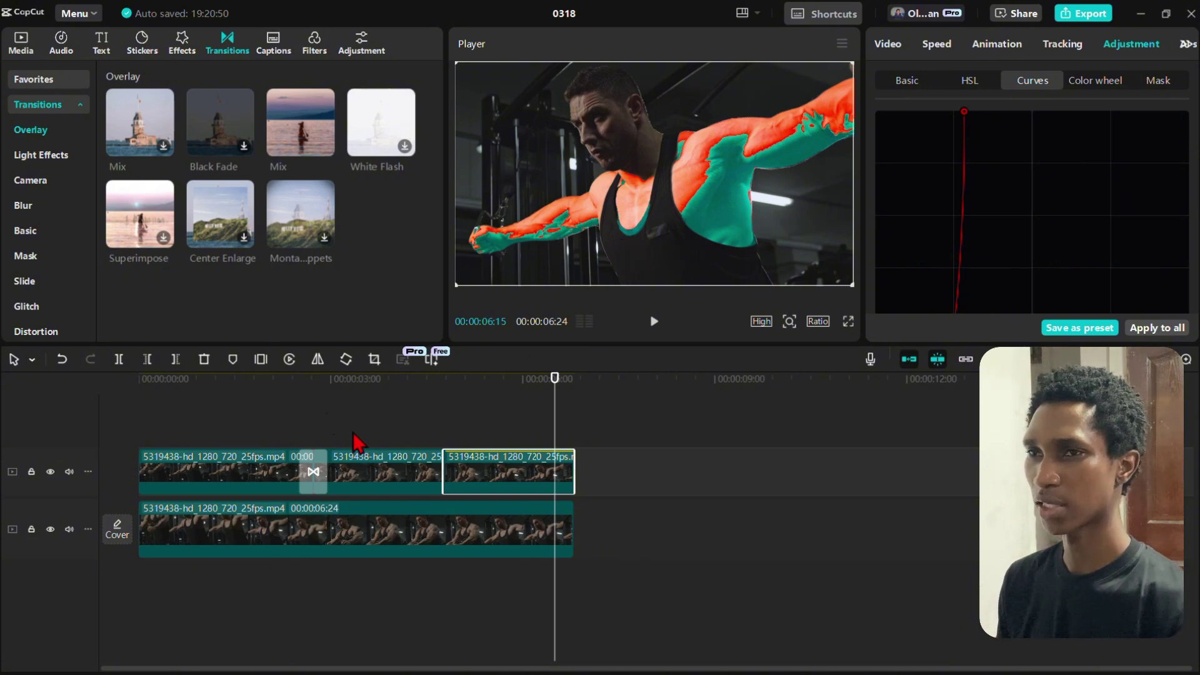
# Step: Apply the Mix transition between all clips and return the playhead to the start
pyautogui.click(303, 455)
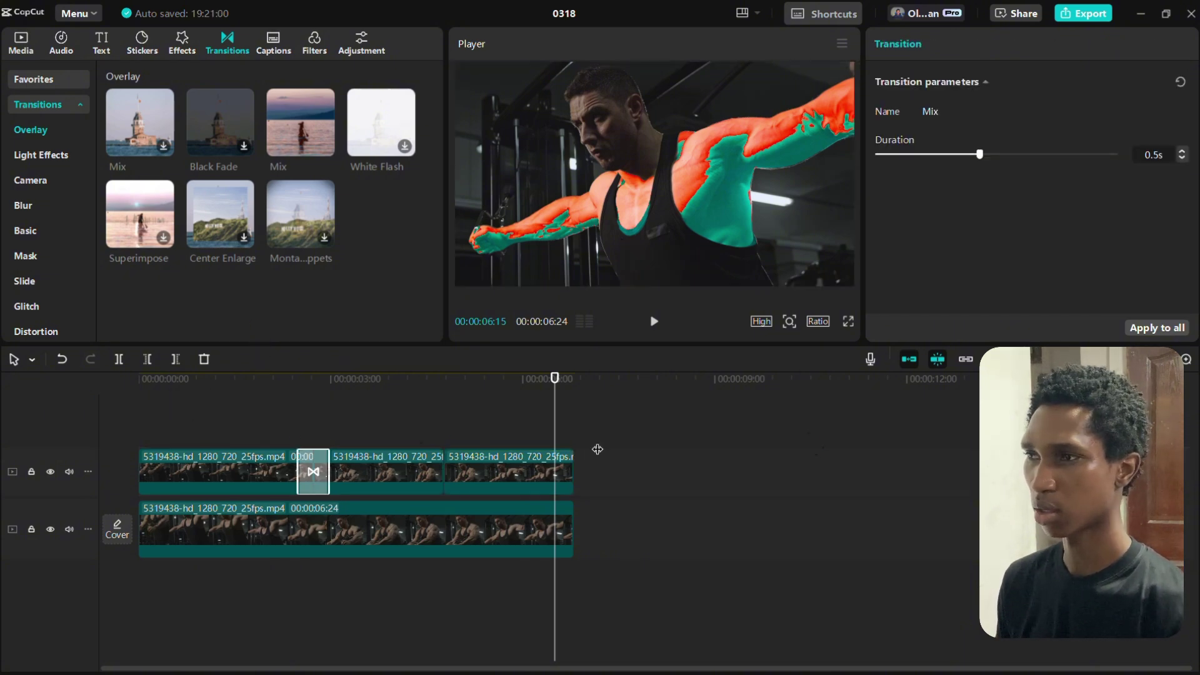
pyautogui.click(1162, 328)
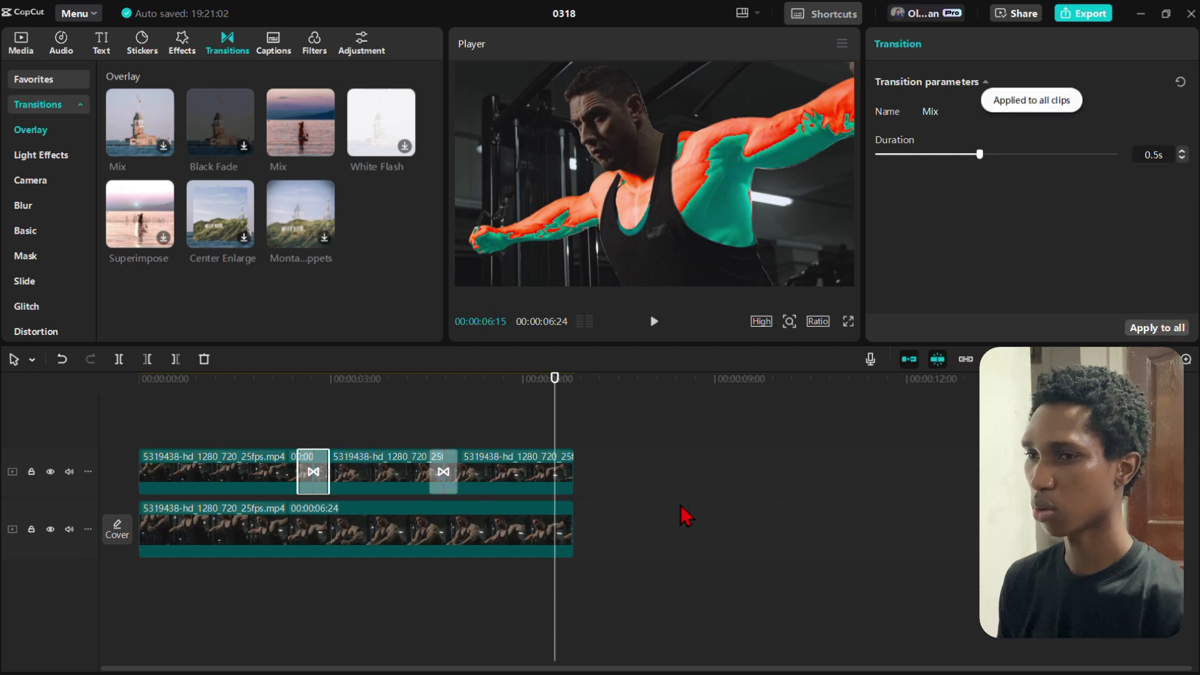
pyautogui.click(284, 430)
pyautogui.click(142, 400)
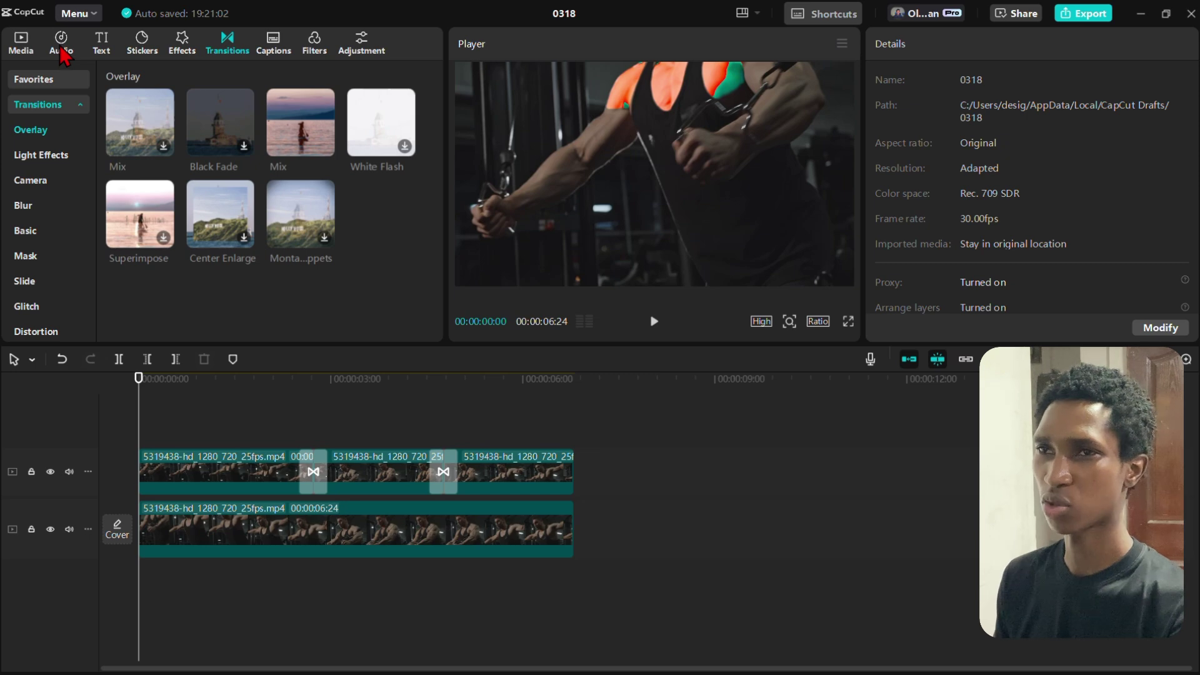
# Step: Add the Fitness&Sports song 'Fire up your engine main' below the video tracks
pyautogui.click(62, 44)
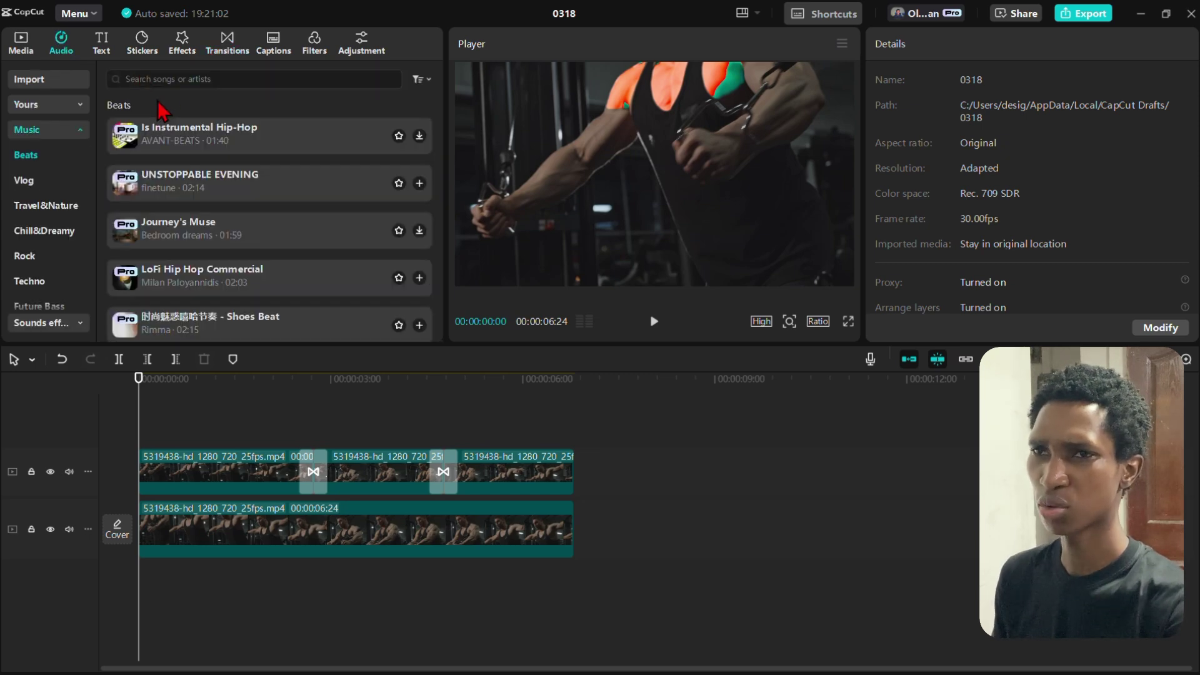
pyautogui.scroll(-2, 31, 215)
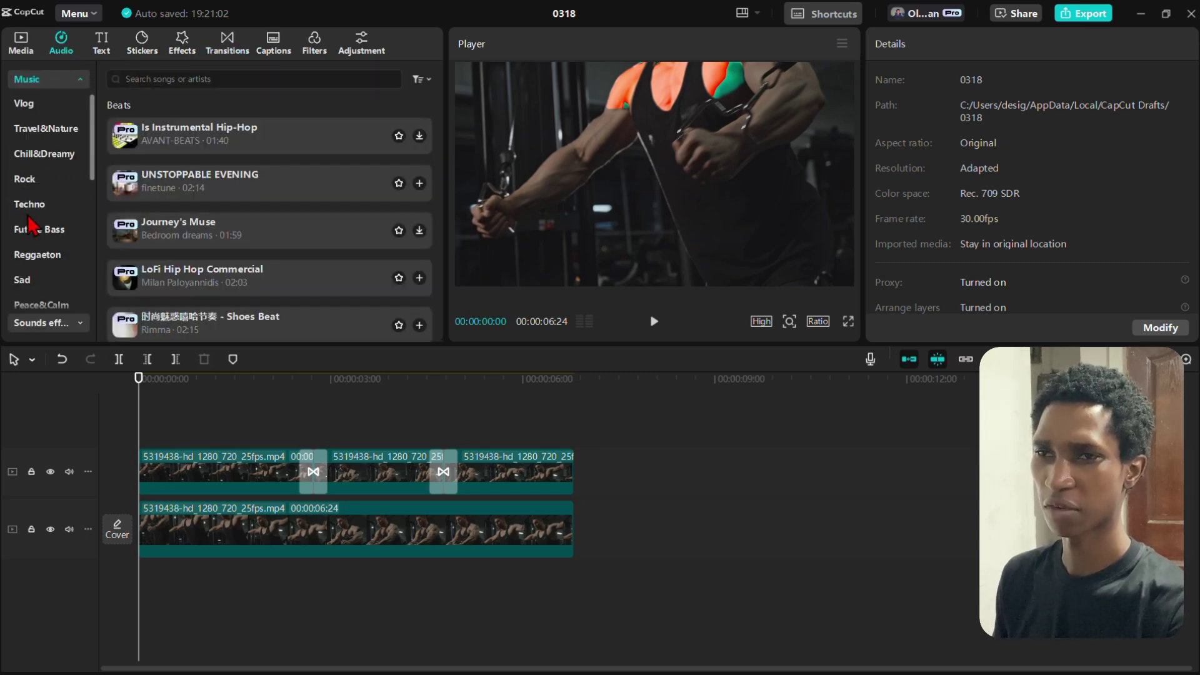
pyautogui.scroll(-4, 32, 225)
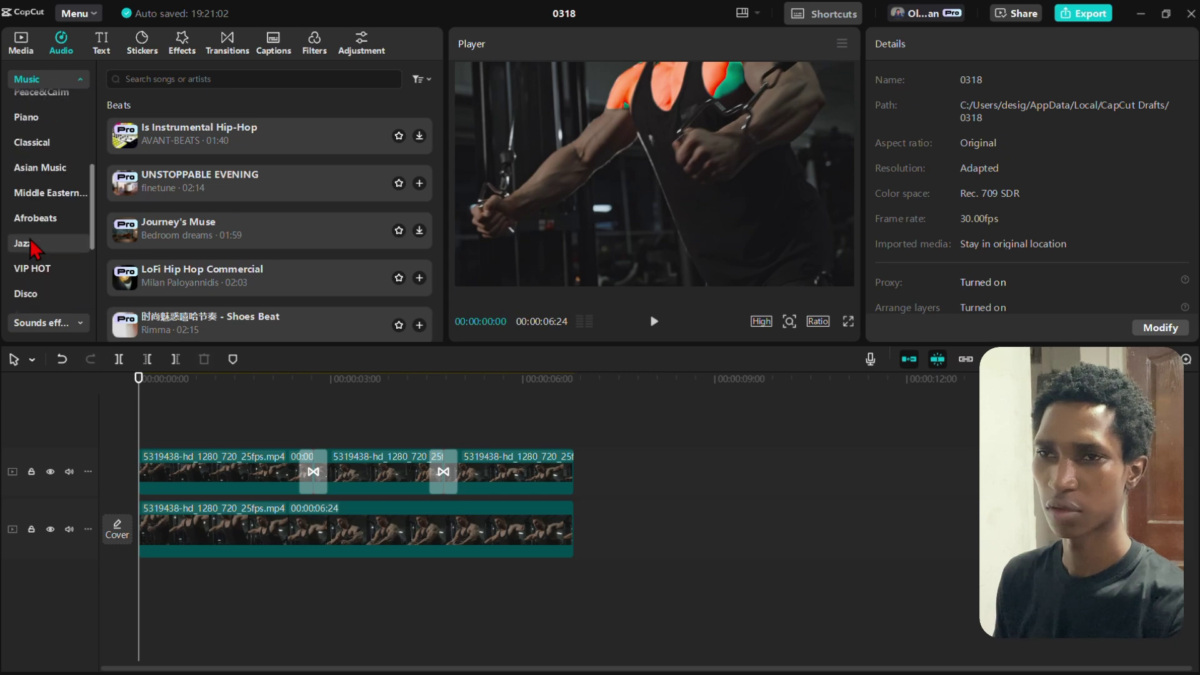
pyautogui.scroll(-5, 31, 247)
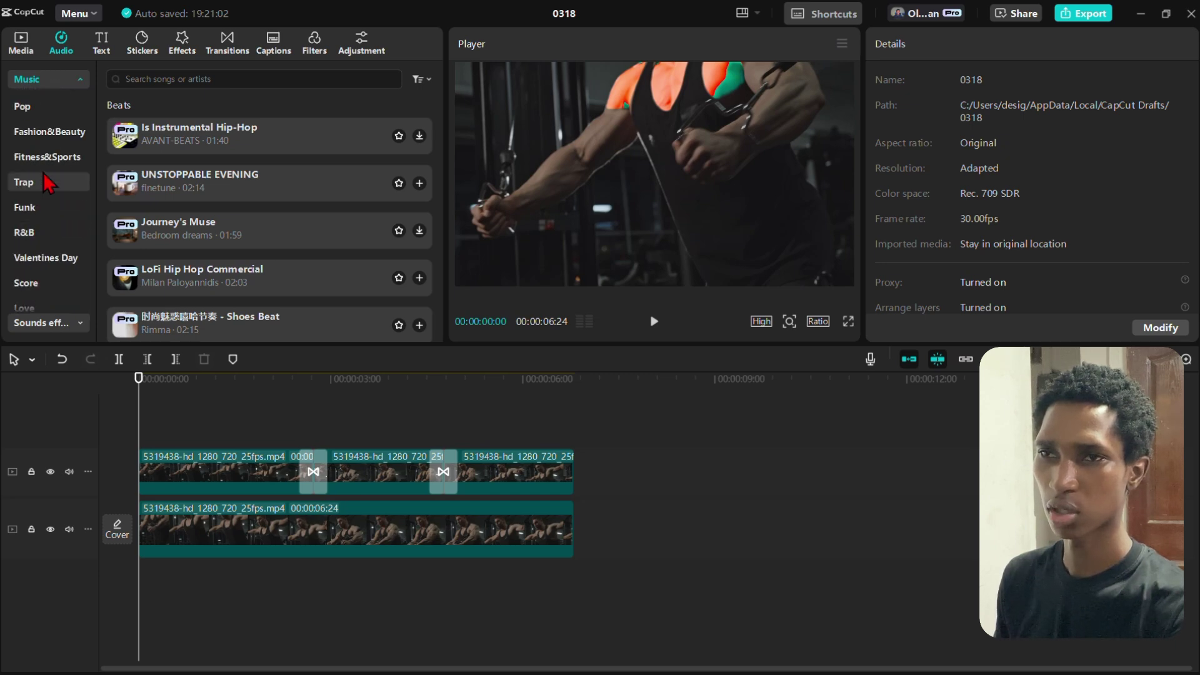
pyautogui.click(47, 157)
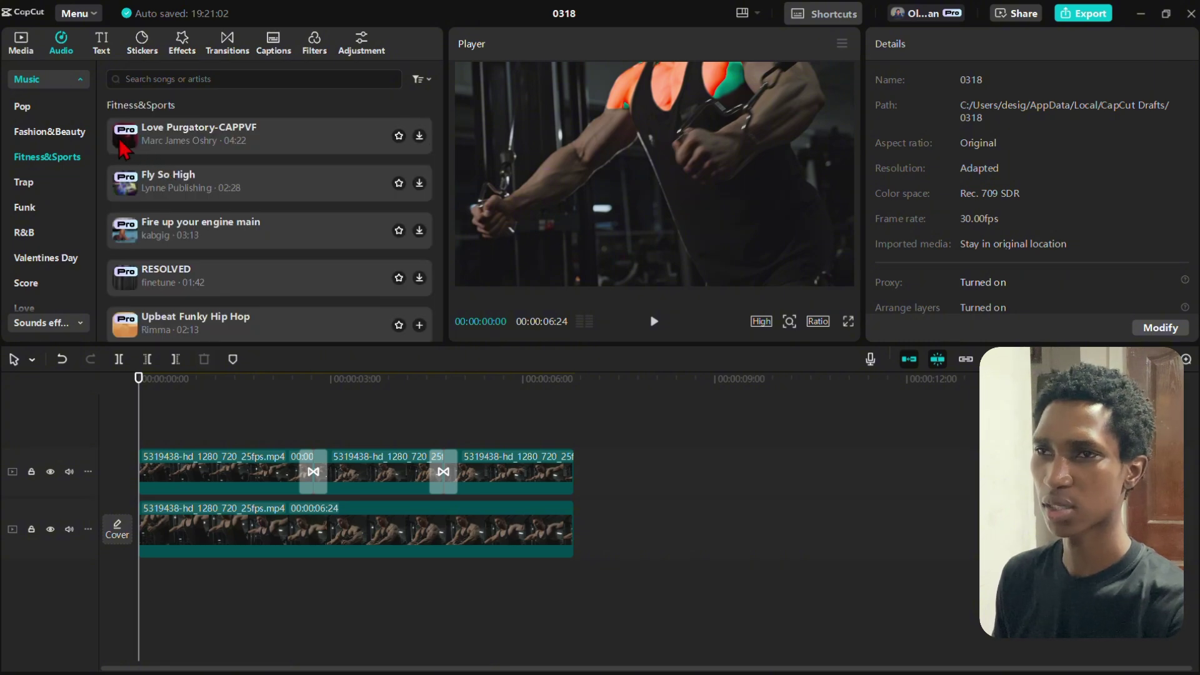
pyautogui.moveTo(125, 230); pyautogui.dragTo(145, 594)
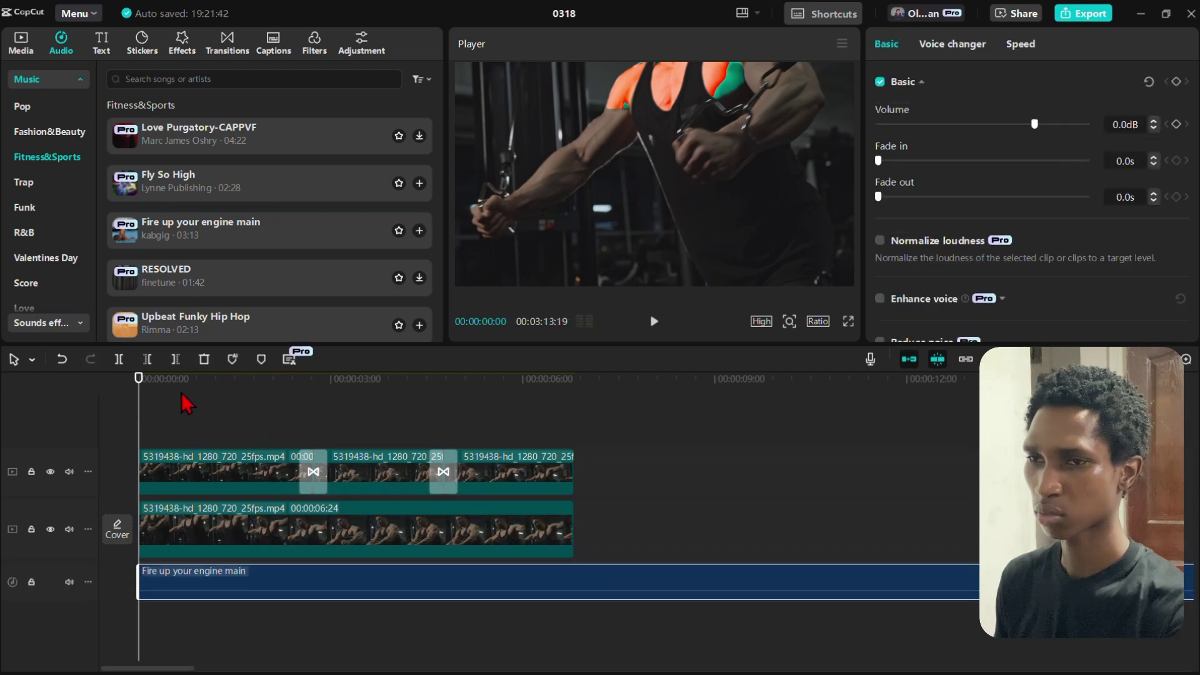
# Step: Trim the music track to end where the video ends, then return to the start
pyautogui.click(515, 394)
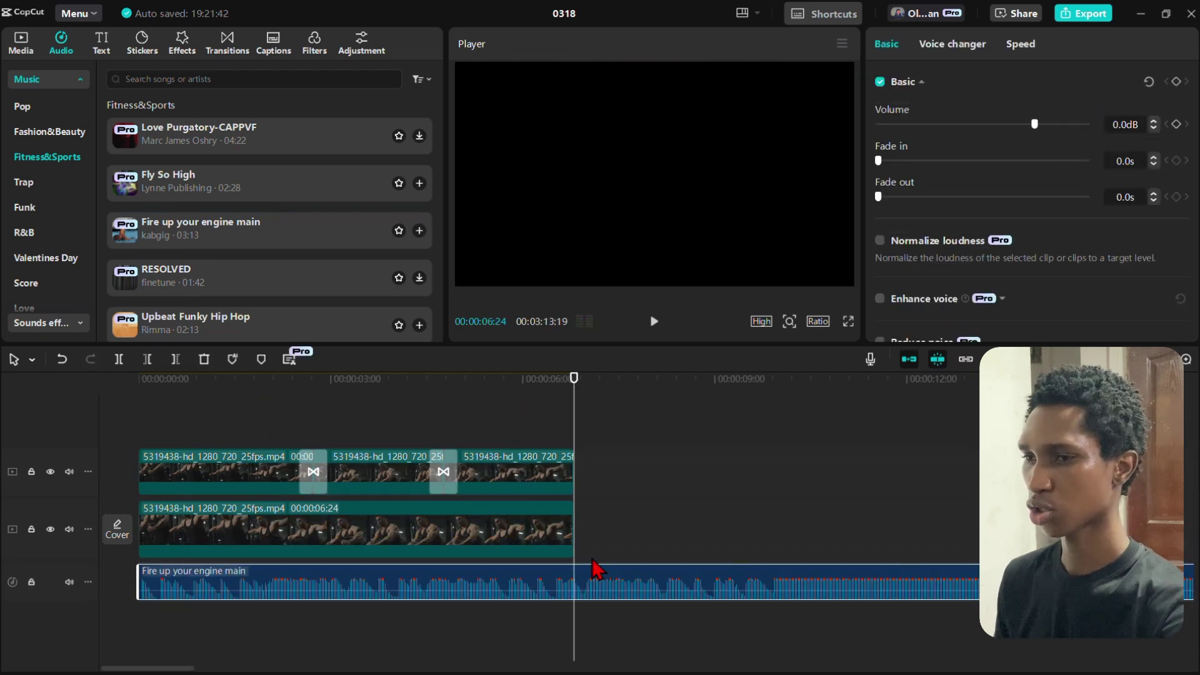
pyautogui.press('w')
pyautogui.click(500, 419)
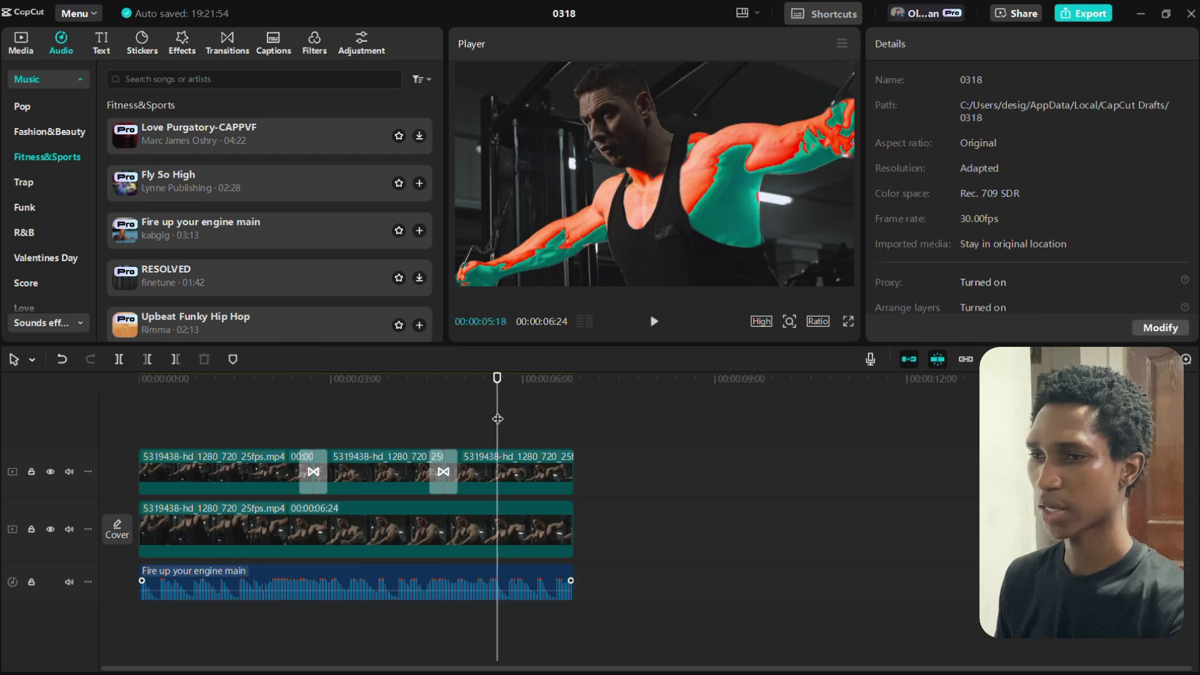
pyautogui.press('Home')
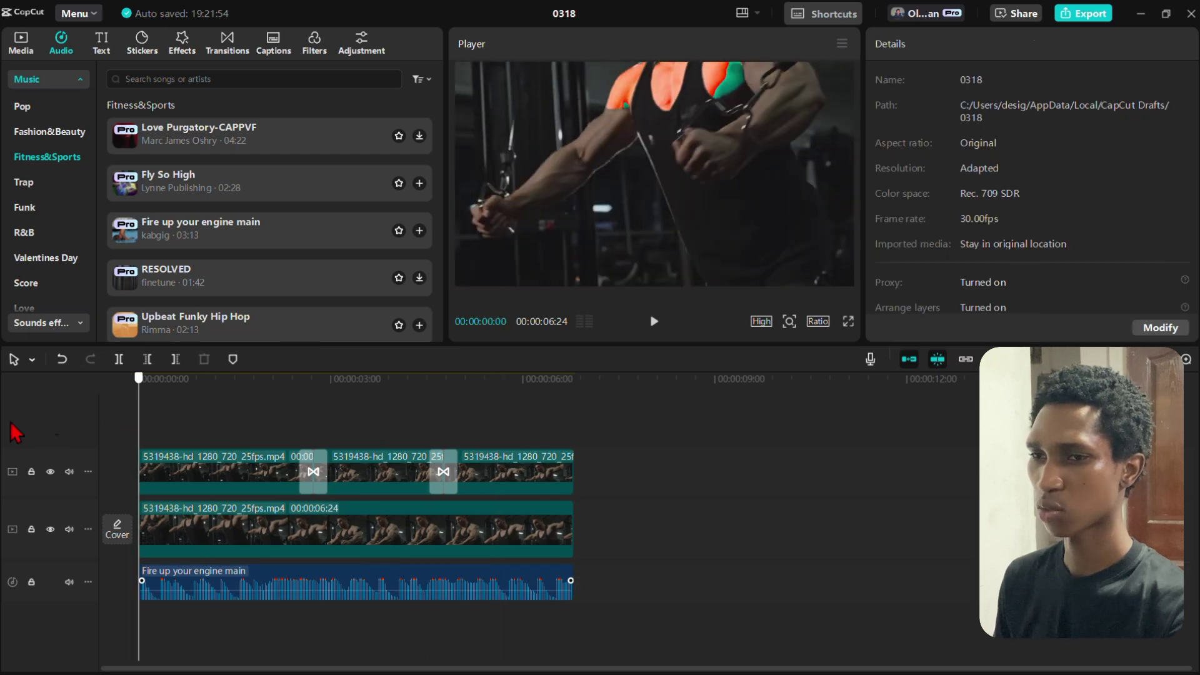
# Step: Add a Default text clip above the videos and stretch it to the full video length
pyautogui.click(102, 48)
pyautogui.moveTo(152, 129); pyautogui.dragTo(159, 446)
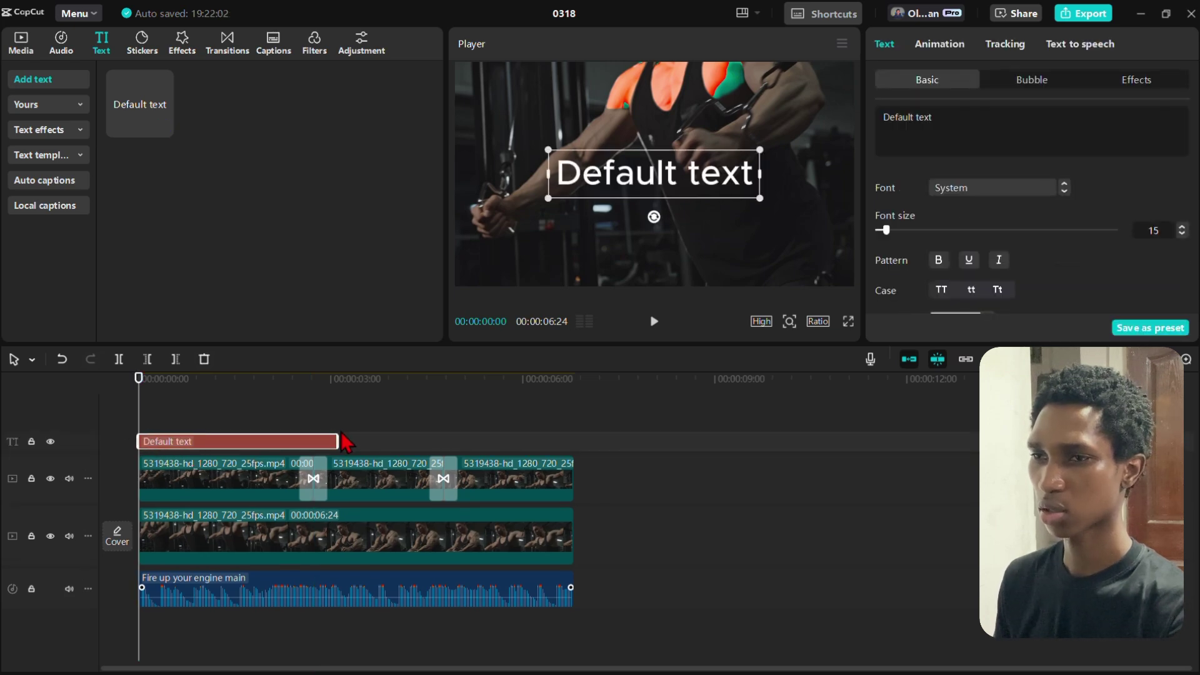
pyautogui.moveTo(334, 438); pyautogui.dragTo(575, 439)
# Step: Change the title text to 'push through' and set it in the DrukWide-Medium font
pyautogui.tripleClick(965, 118)
pyautogui.write('push through')
pyautogui.click(973, 188)
pyautogui.click(973, 191)
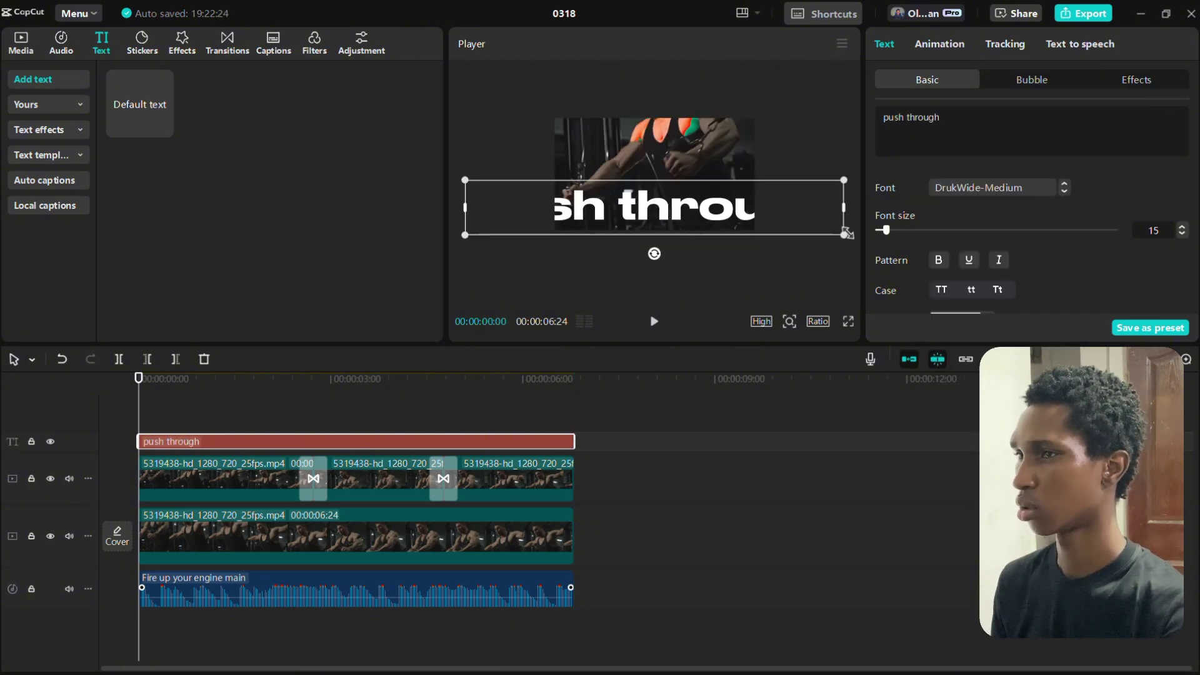
pyautogui.click(941, 289)
pyautogui.click(646, 231)
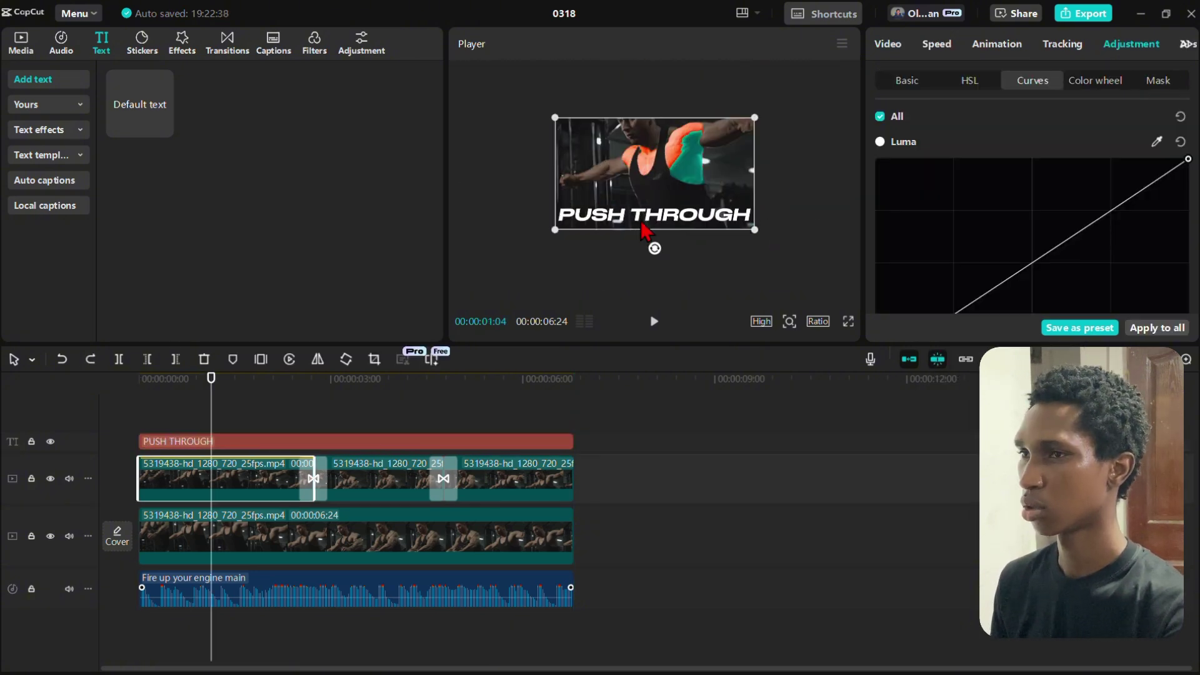
pyautogui.click(643, 222)
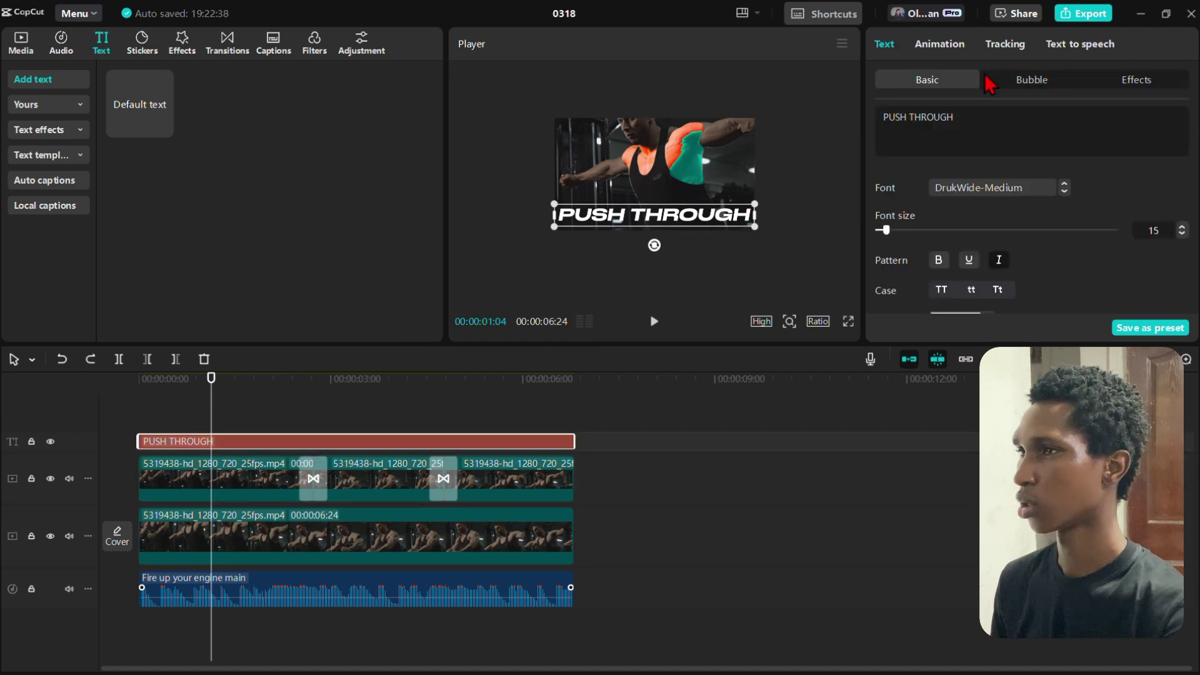
# Step: Apply the favourited hollow outline ART effect to the PUSH THROUGH title and scrub to preview
pyautogui.click(1134, 83)
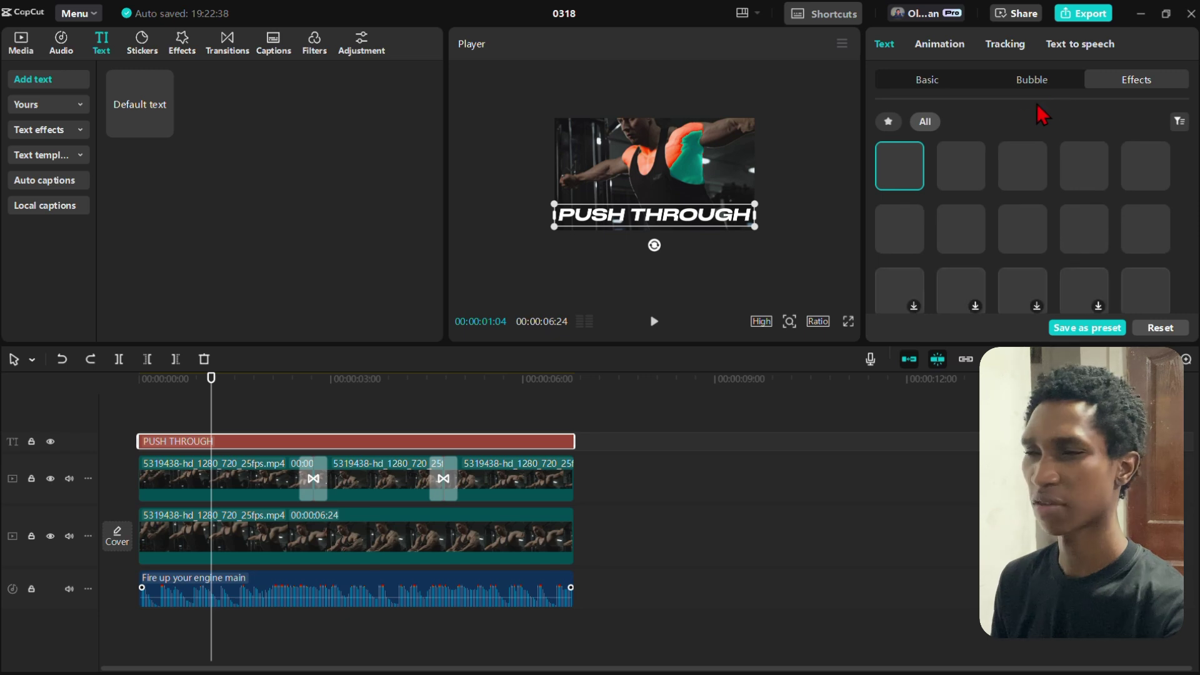
pyautogui.click(924, 122)
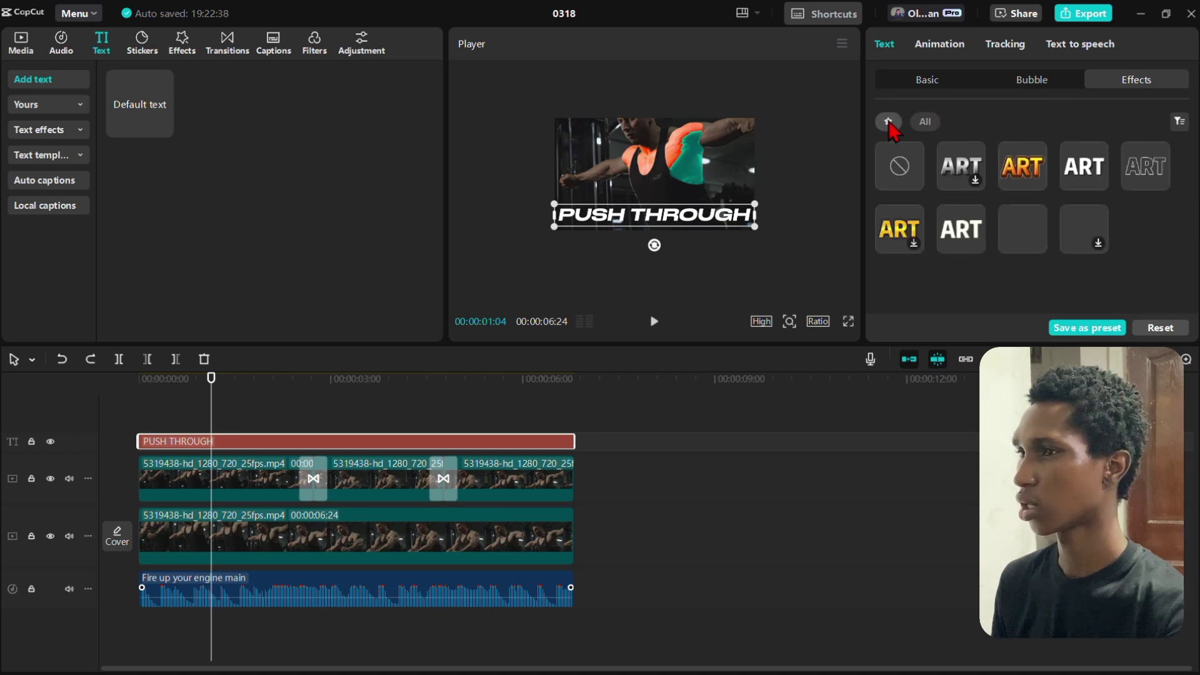
pyautogui.click(1144, 172)
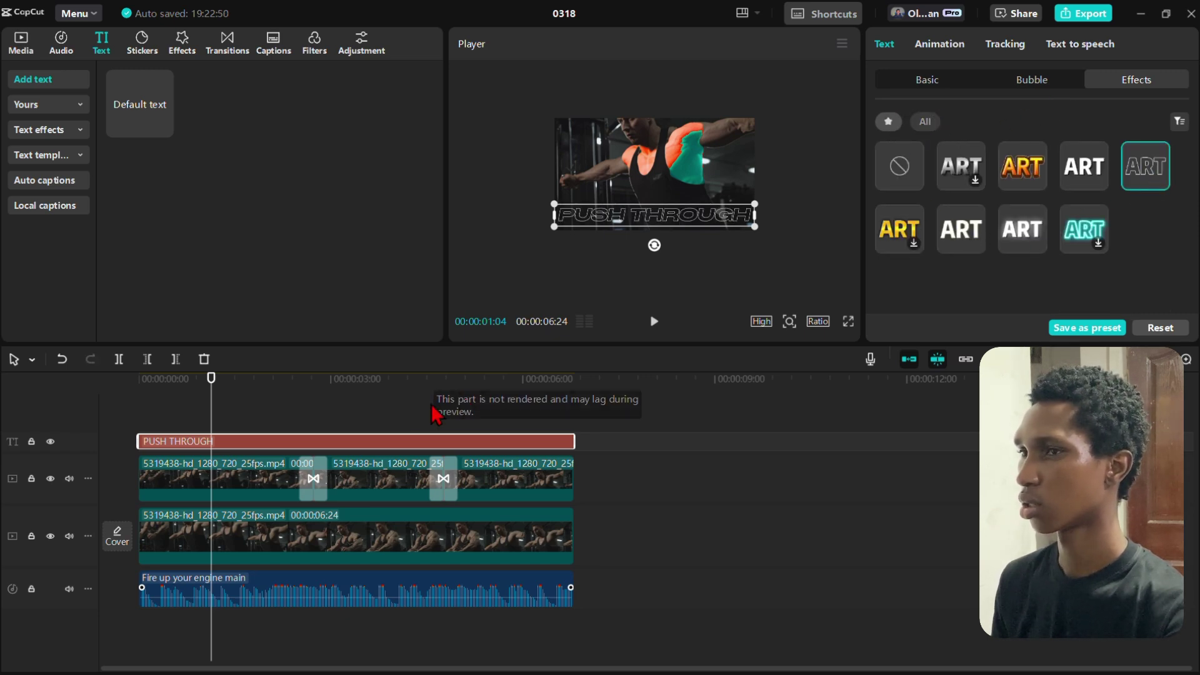
pyautogui.click(299, 410)
pyautogui.moveTo(258, 410)
pyautogui.mouseDown()
pyautogui.moveTo(138, 415)
pyautogui.moveTo(171, 402)
pyautogui.moveTo(260, 410)
pyautogui.mouseUp()
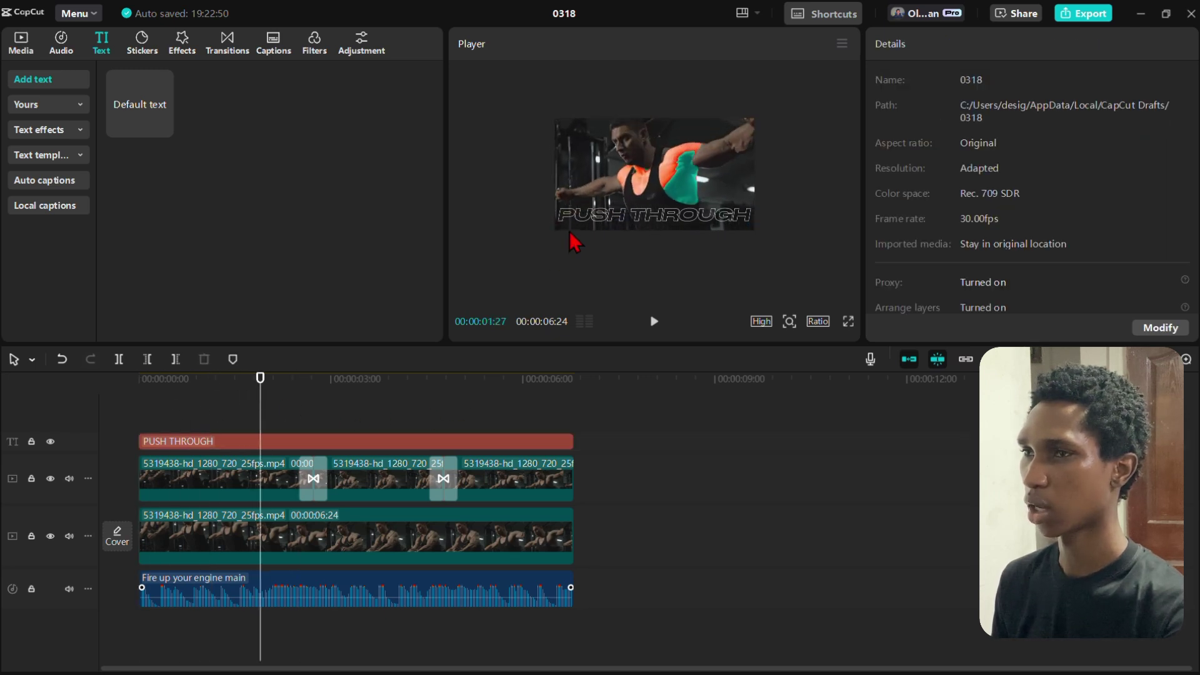